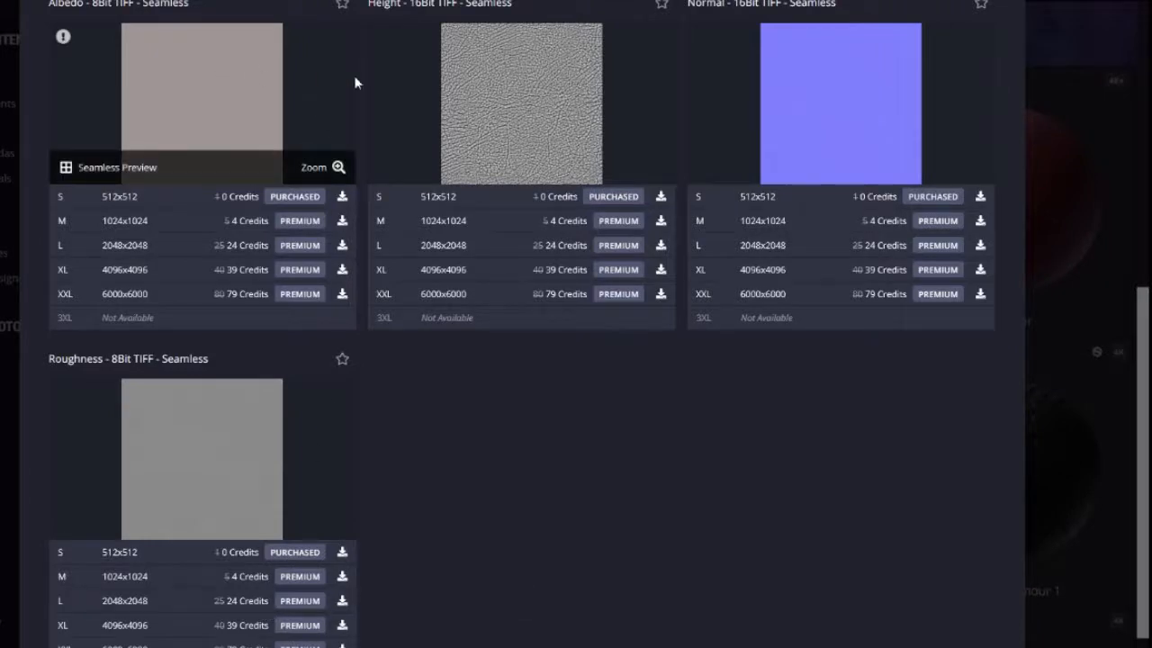
mouse_move(1143, 440)
left_mouse_down()
mouse_move(1136, 344)
mouse_move(1146, 439)
left_mouse_up()
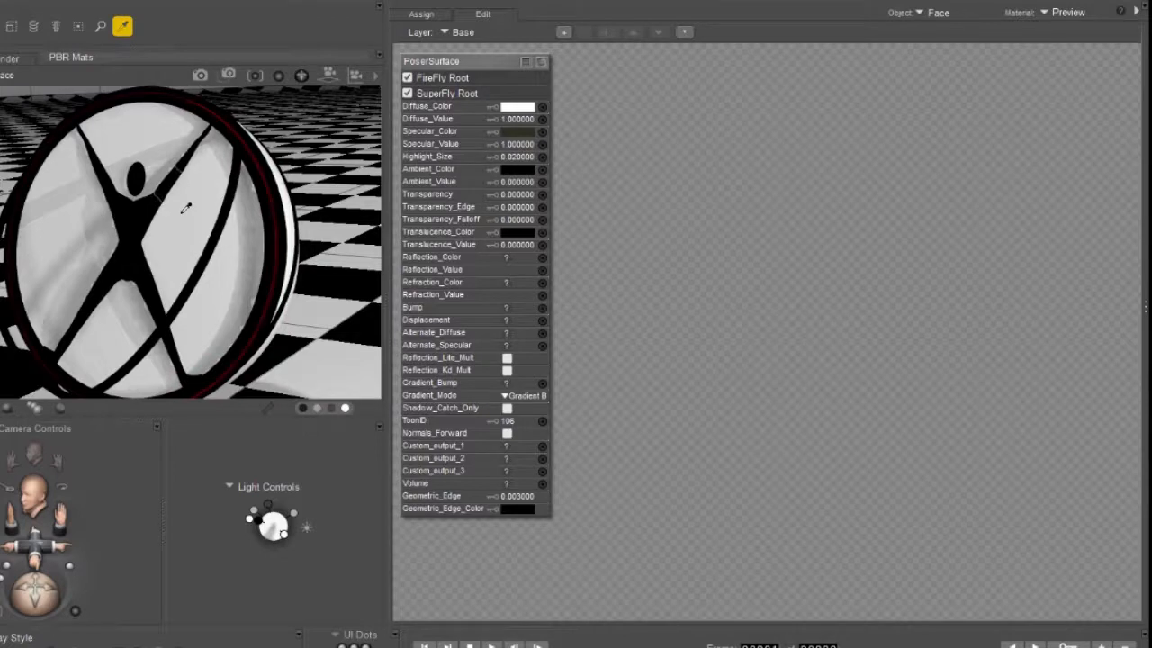
right_click(680, 126)
mouse_move(765, 132)
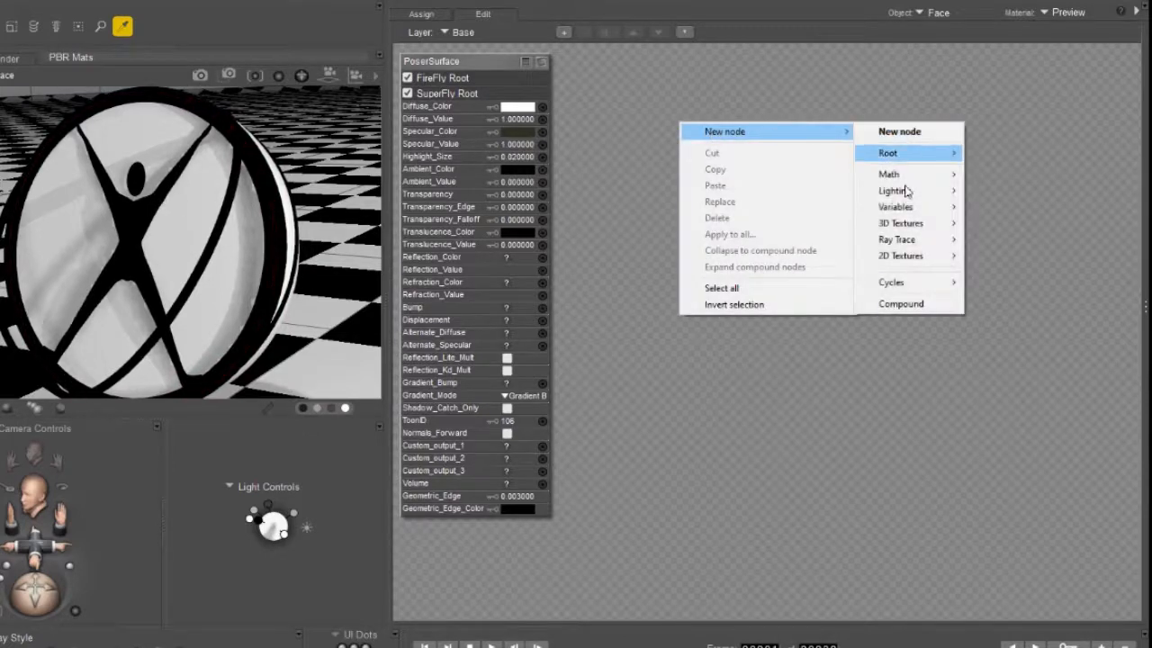
mouse_move(900, 256)
left_click(1013, 296)
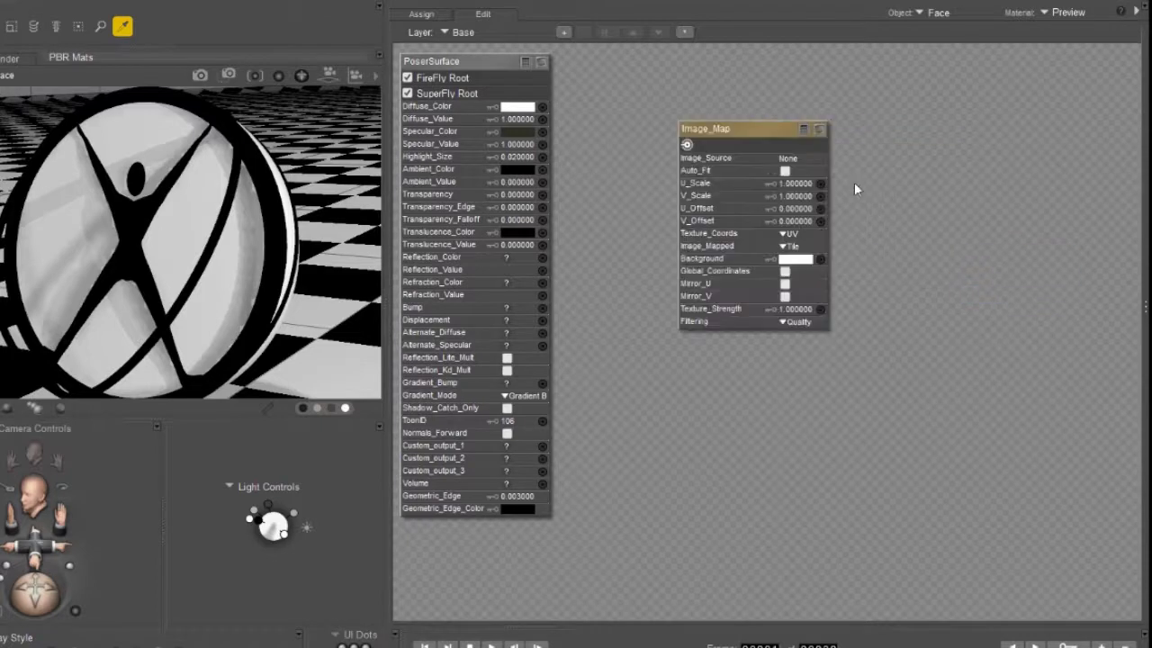
left_click(785, 158)
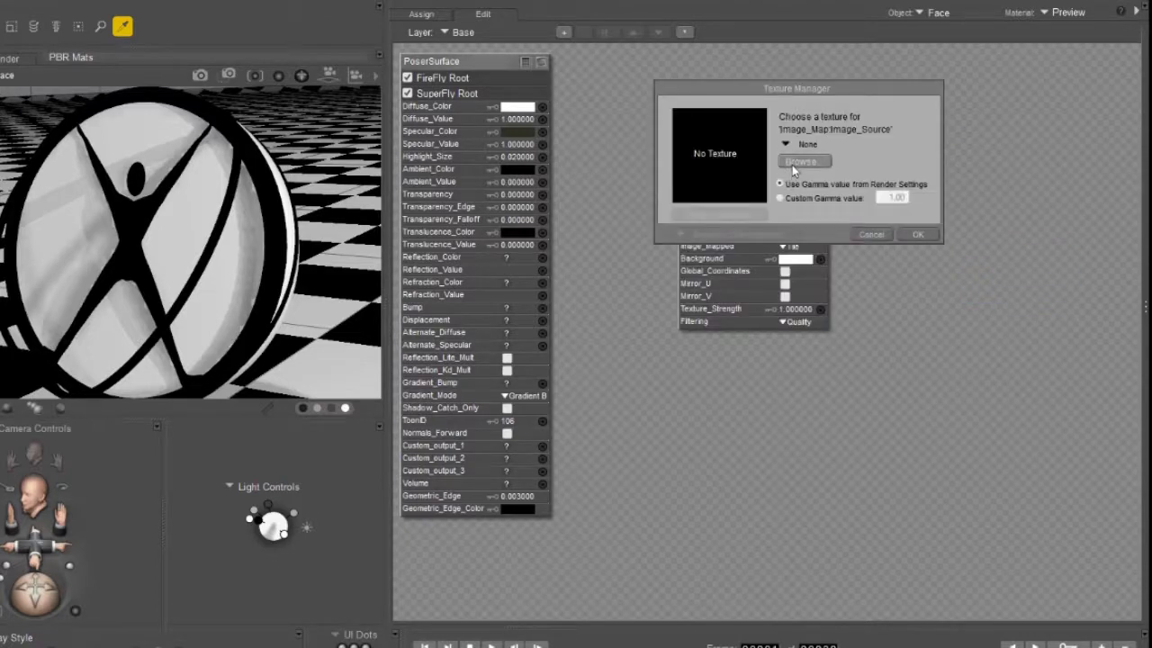
left_click(871, 234)
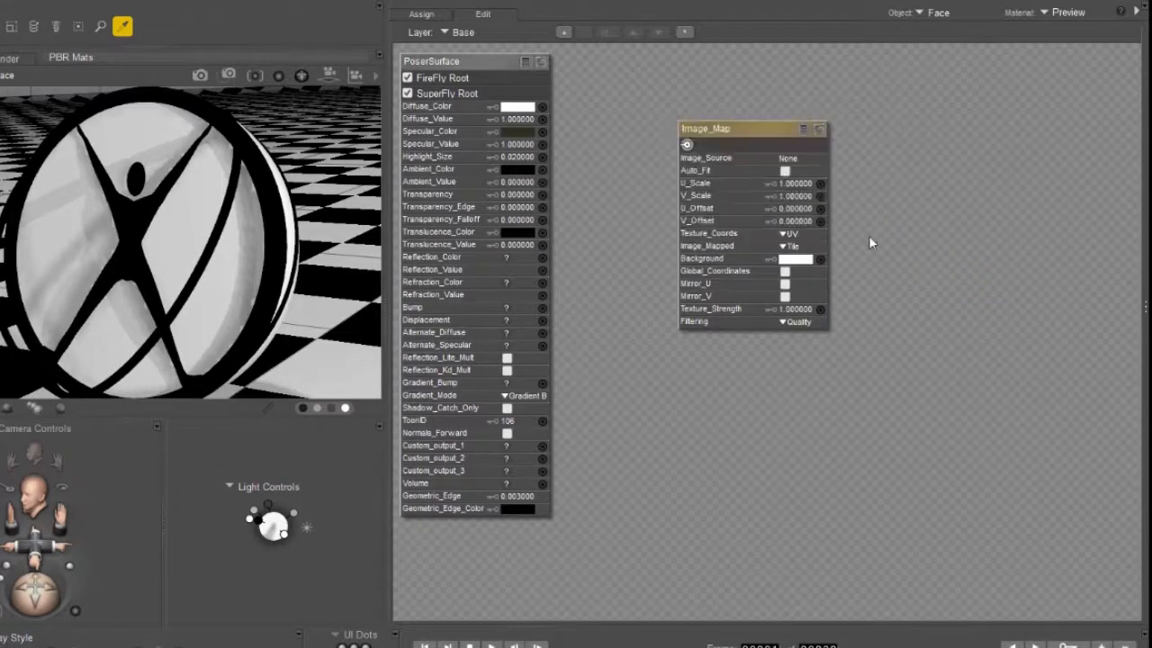
key("Delete")
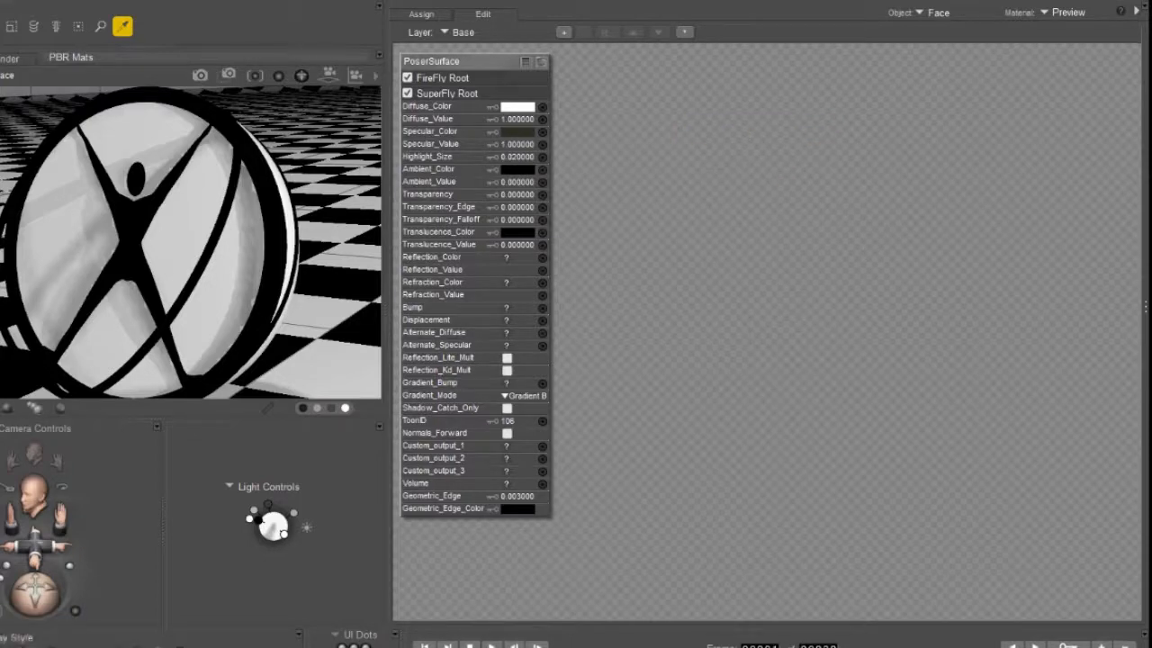
key("alt+Tab")
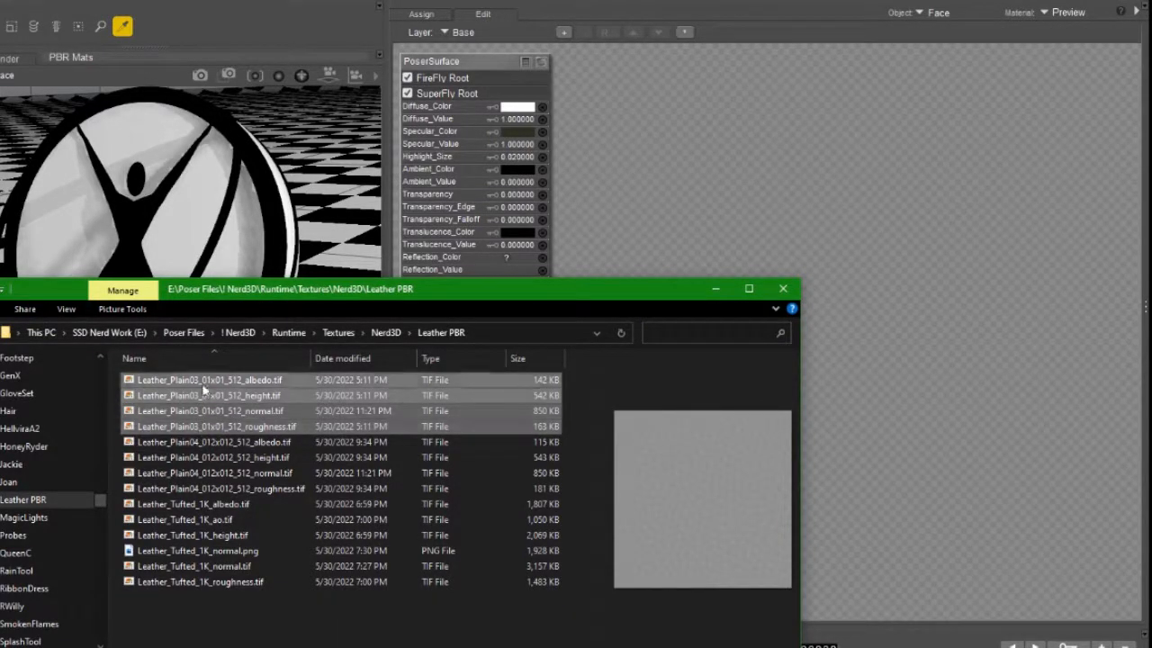
Bring the four Leather_Plain03 TIF files into the material and tuck the file window away.
mouse_move(197, 425)
left_mouse_down()
mouse_move(752, 216)
mouse_move(760, 187)
left_mouse_up()
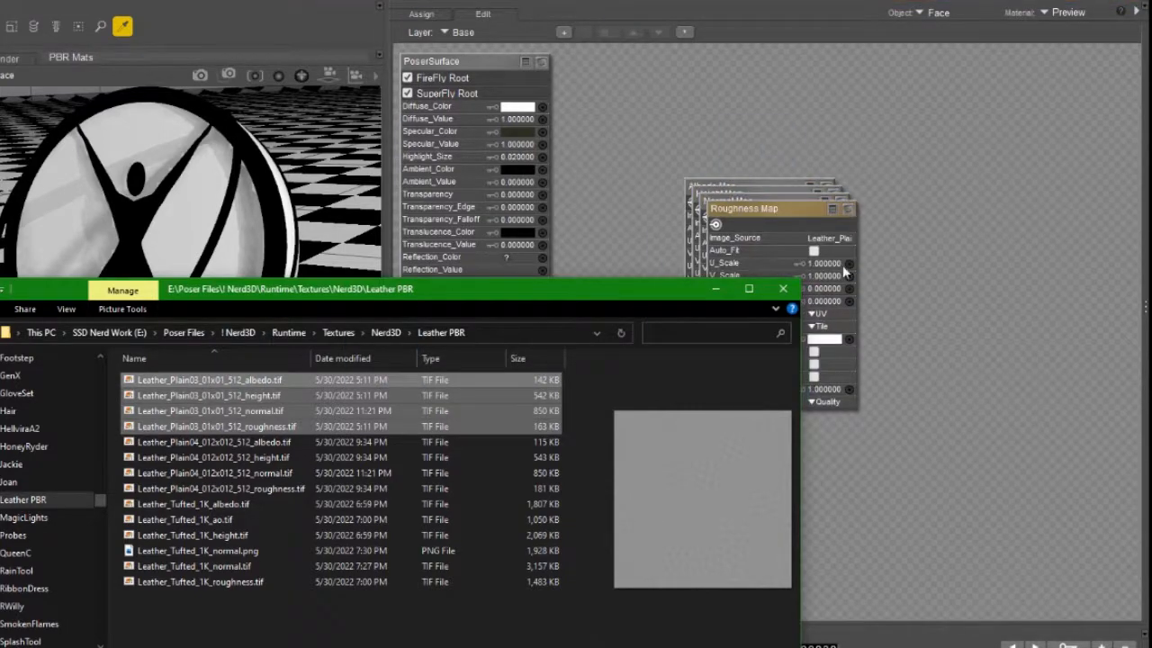
left_click(716, 288)
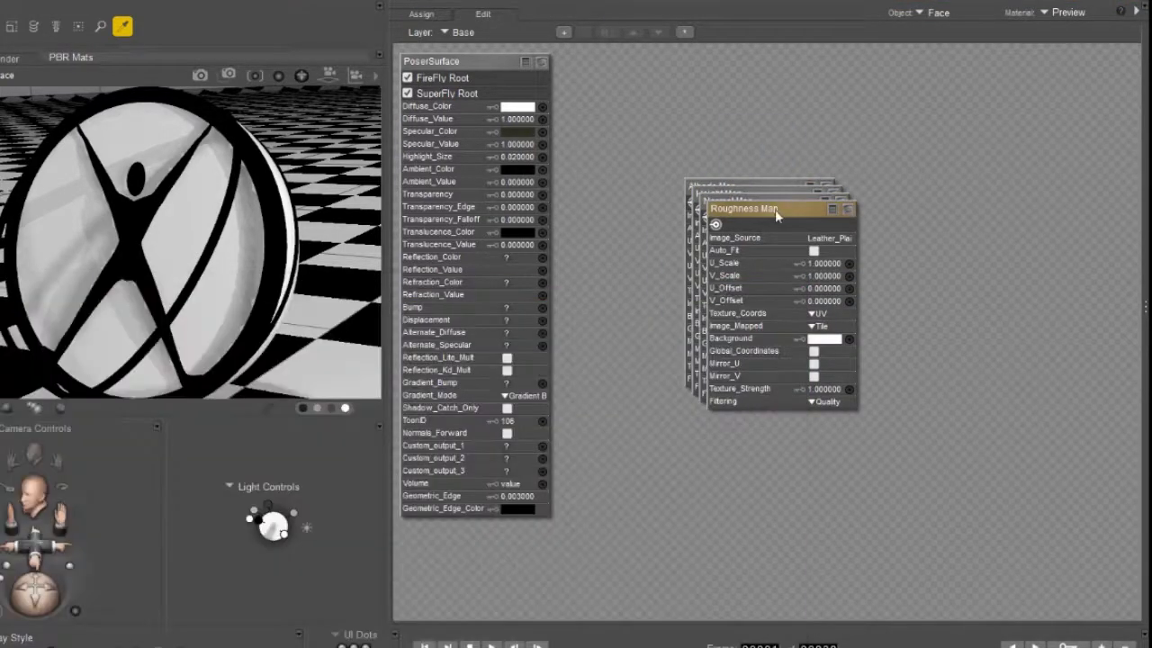
Spread the Roughness, Normal, Height and Albedo Map nodes apart on the canvas.
left_click_drag(776, 210, 940, 177)
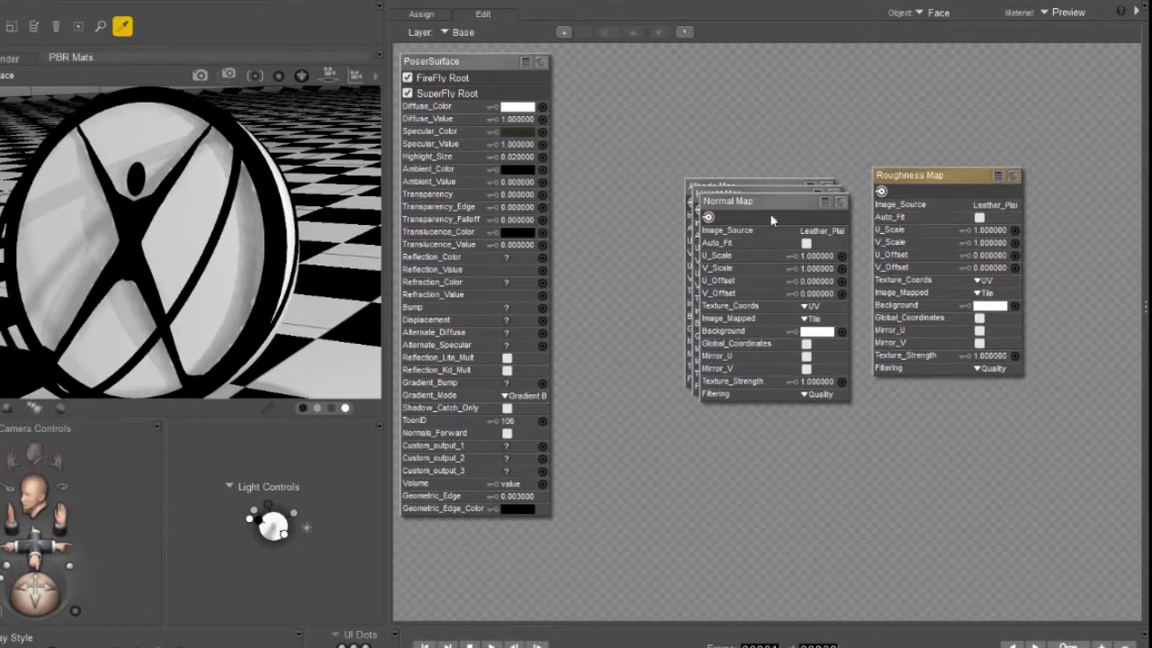
left_click_drag(770, 201, 949, 396)
left_click_drag(765, 200, 769, 405)
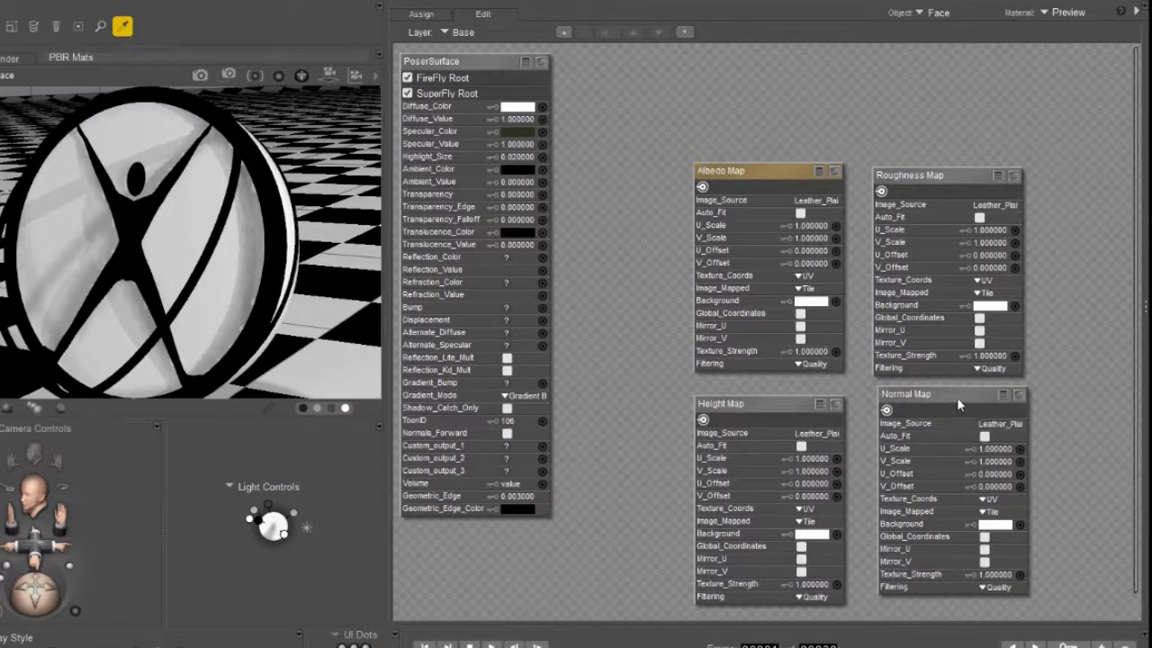
mouse_move(766, 170)
left_mouse_down()
mouse_move(677, 108)
mouse_move(671, 82)
left_mouse_up()
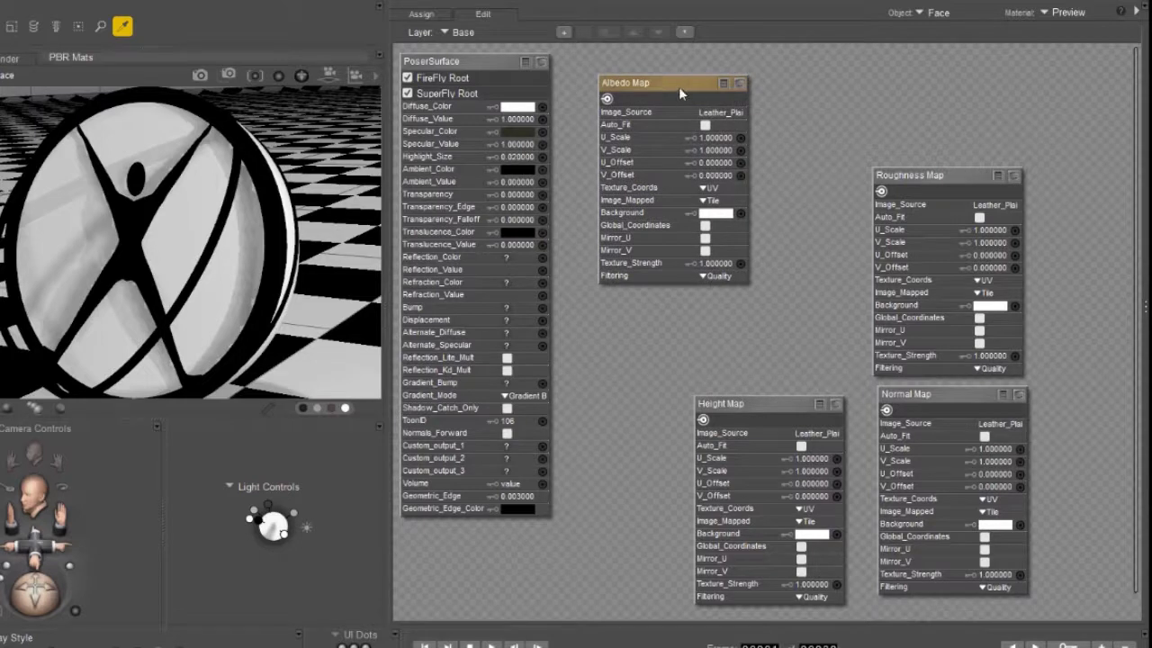
Leave the Albedo texture's gamma on the render setting and give Roughness a custom gamma.
left_click(720, 112)
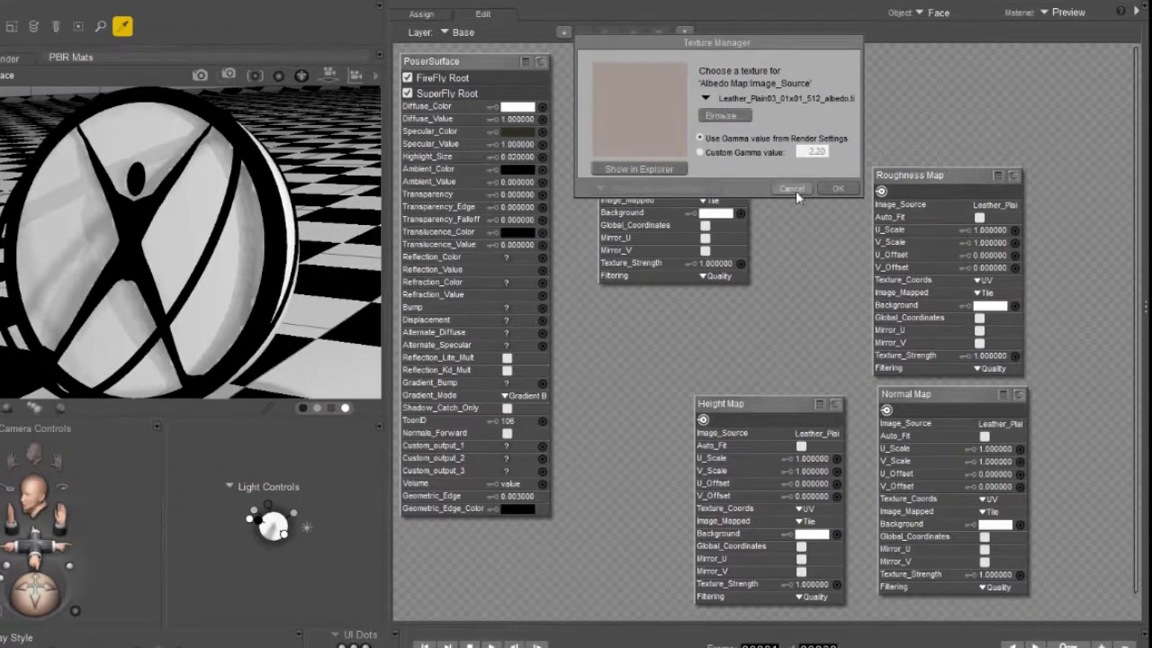
left_click(837, 188)
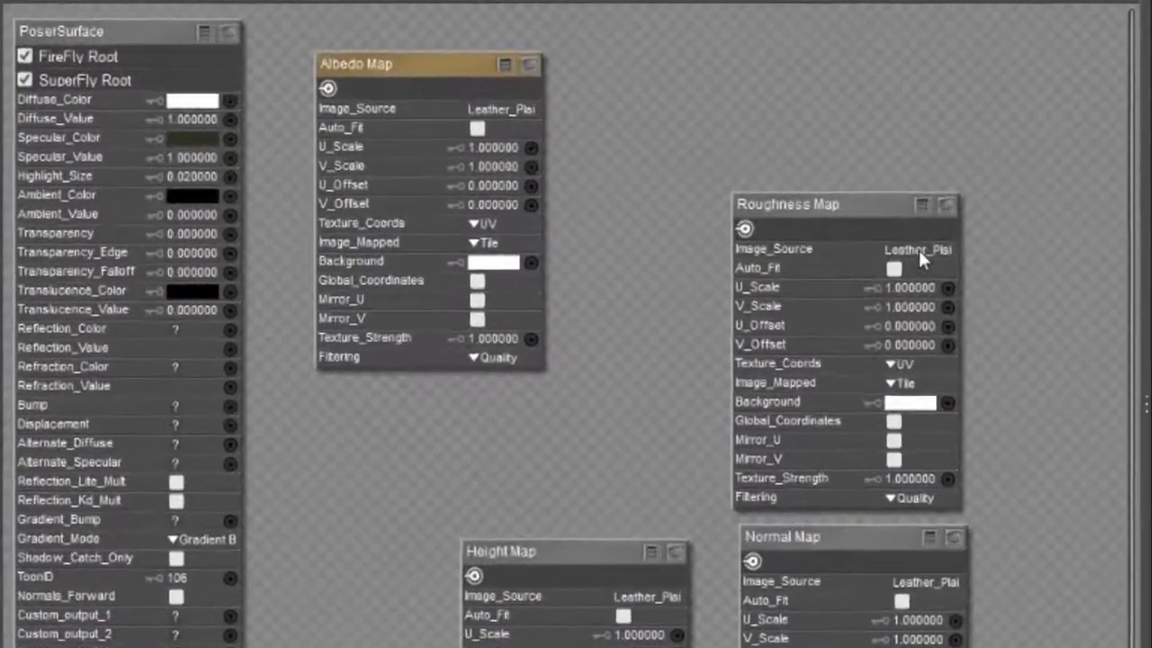
left_click(918, 247)
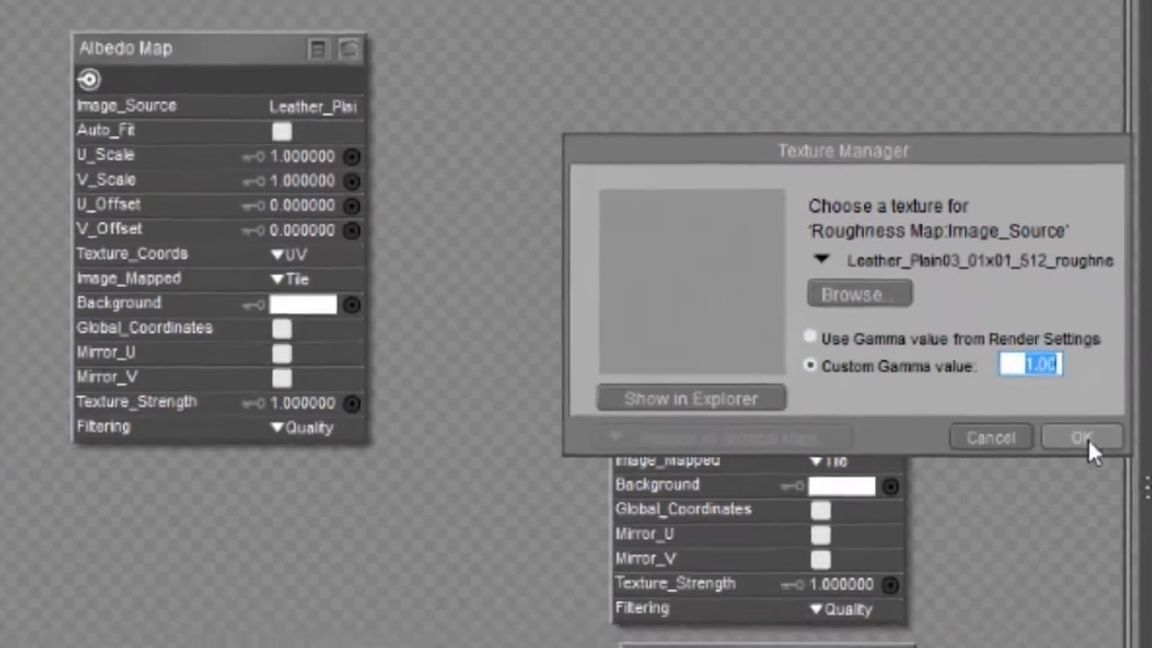
left_click(1079, 488)
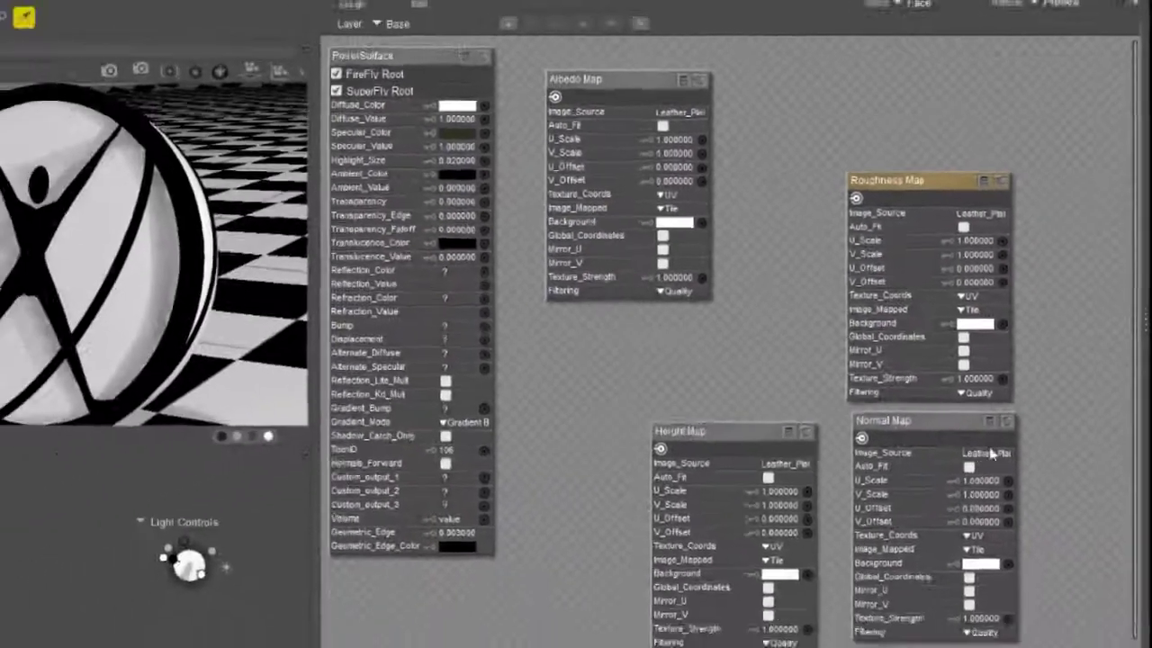
Give the Normal and Height textures a custom gamma too, and move Albedo Map down and right.
left_click(936, 541)
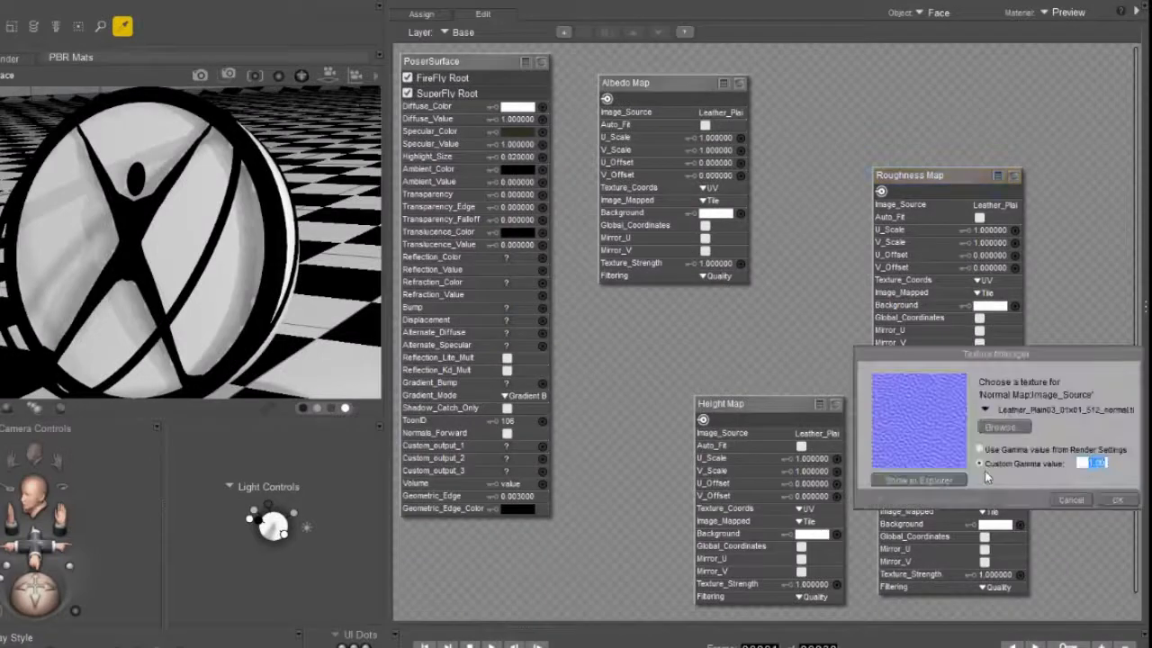
left_click(1120, 500)
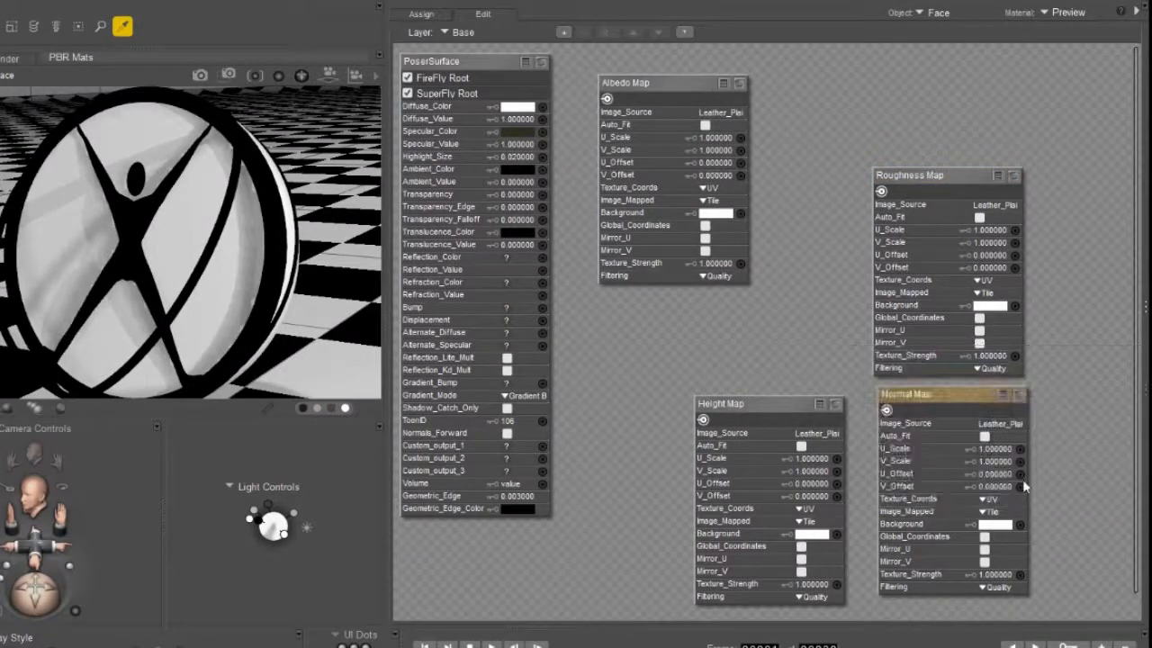
left_click(814, 432)
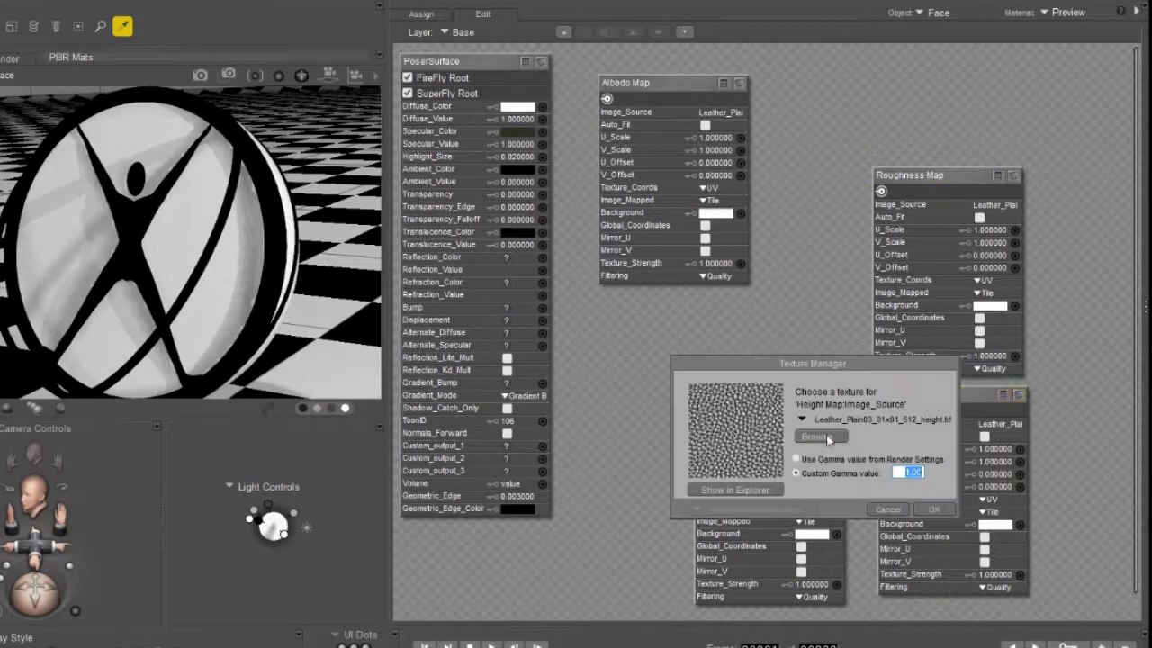
left_click(934, 509)
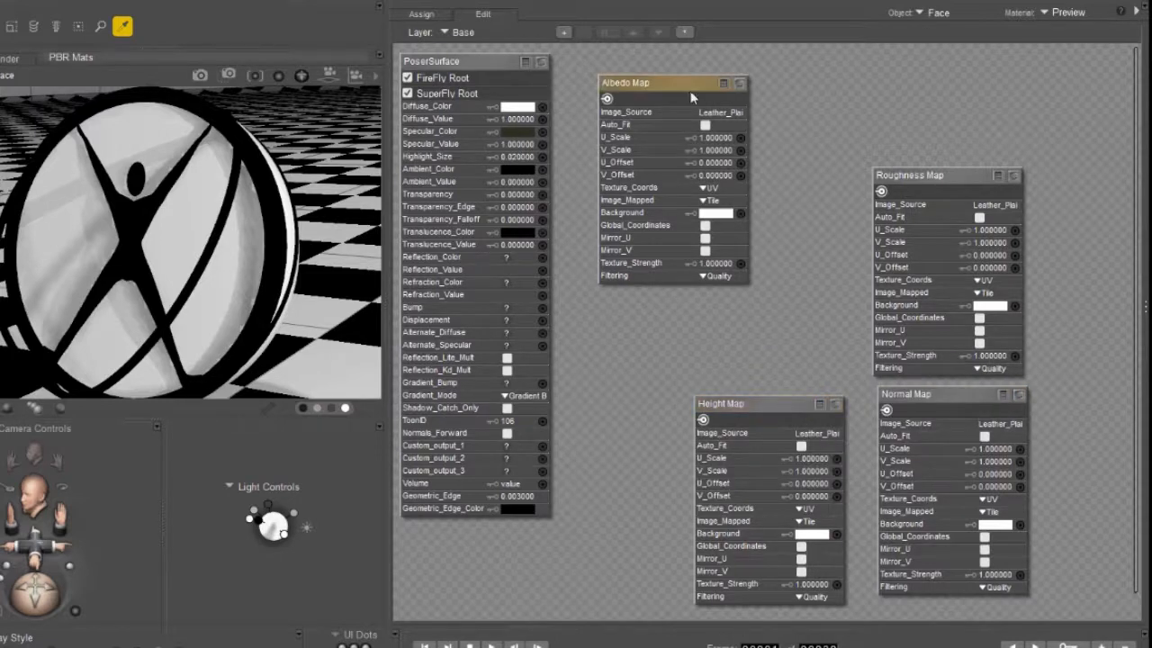
left_click_drag(691, 84, 772, 167)
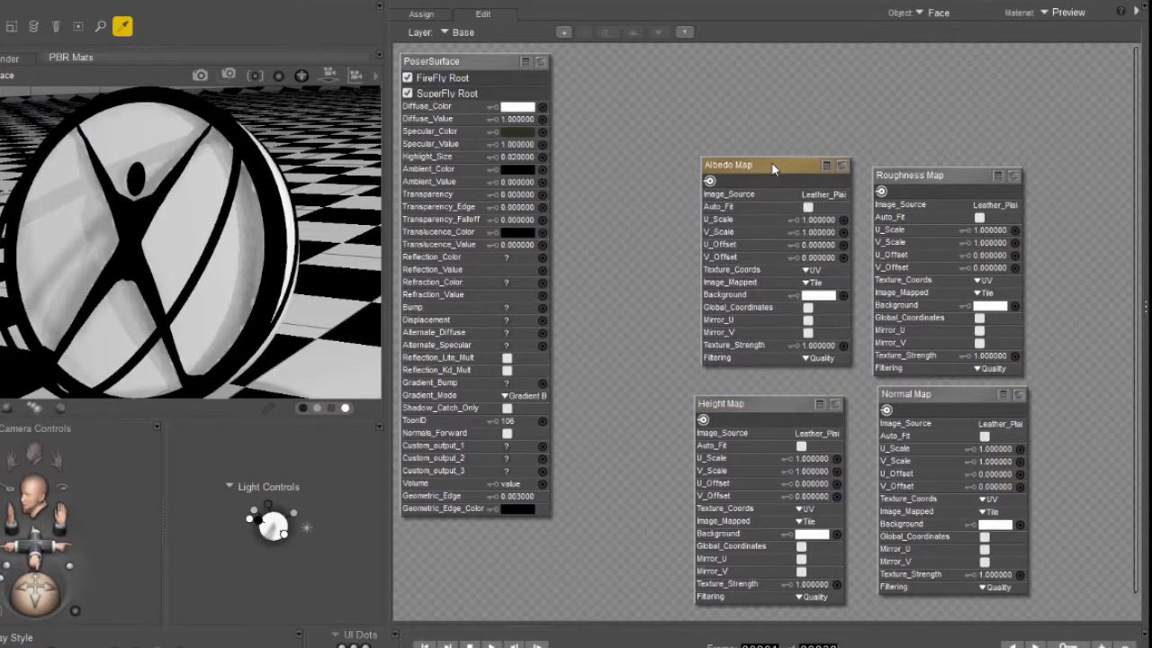
Move Roughness Map up, abandon a stray wire to the surface, and collapse the PoserSurface node.
left_click_drag(929, 176, 933, 87)
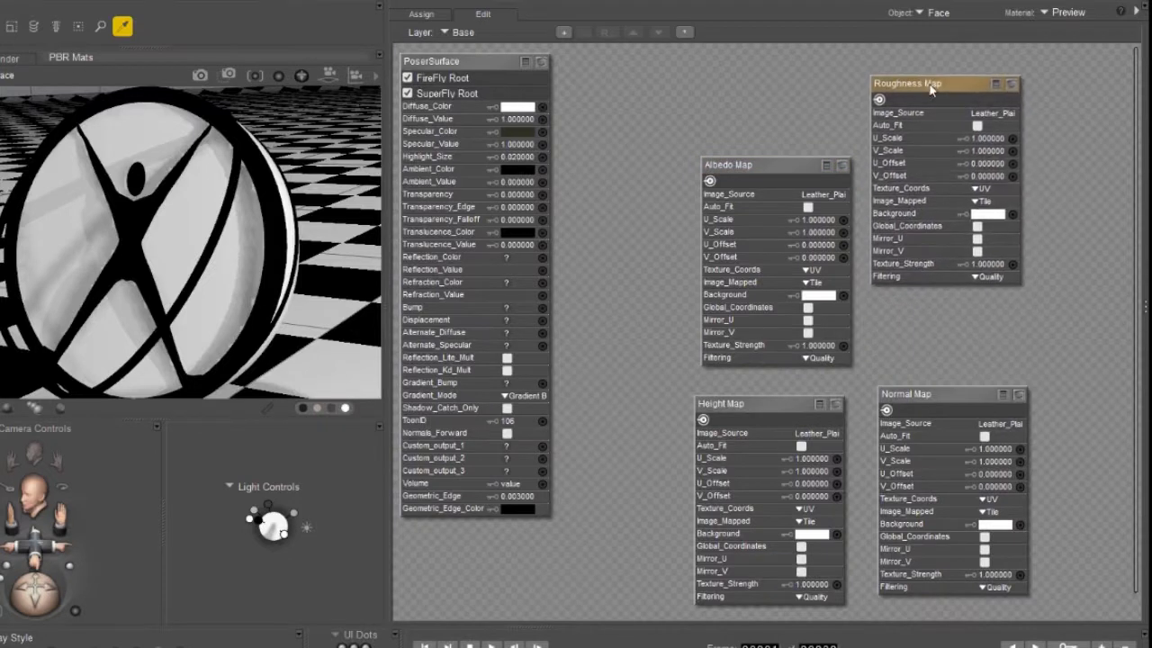
left_click_drag(878, 99, 586, 158)
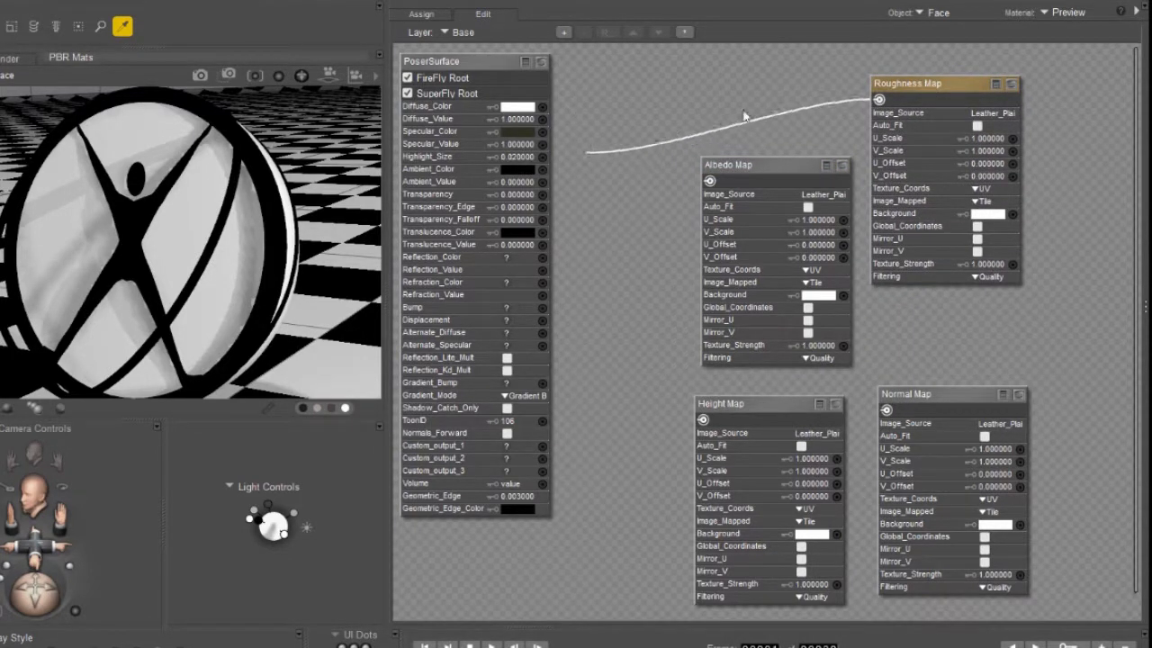
left_click_drag(585, 159, 822, 94)
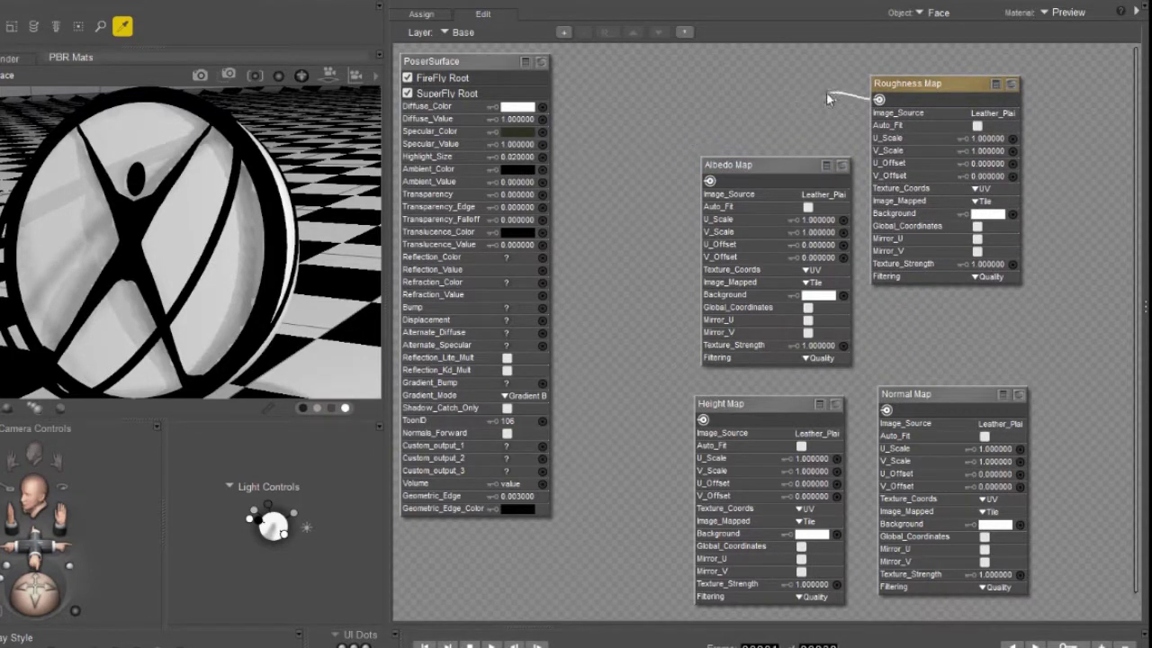
left_click(661, 101)
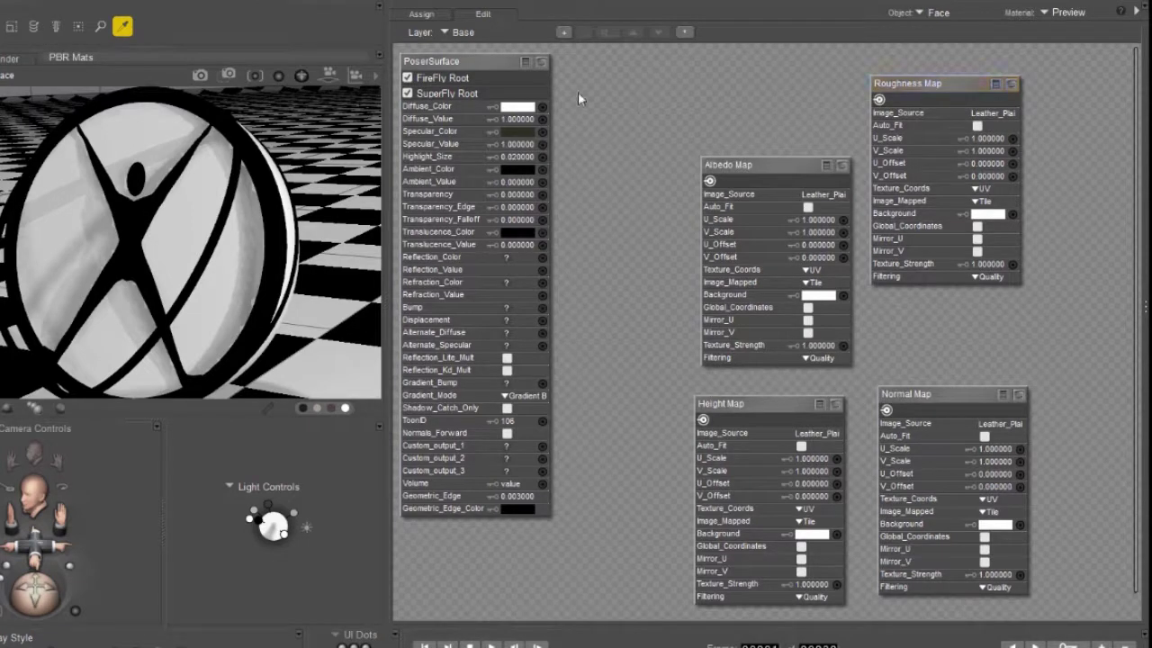
left_click(527, 63)
Add a PhysicalSurface root node and nudge it into place.
right_click(452, 169)
mouse_move(540, 179)
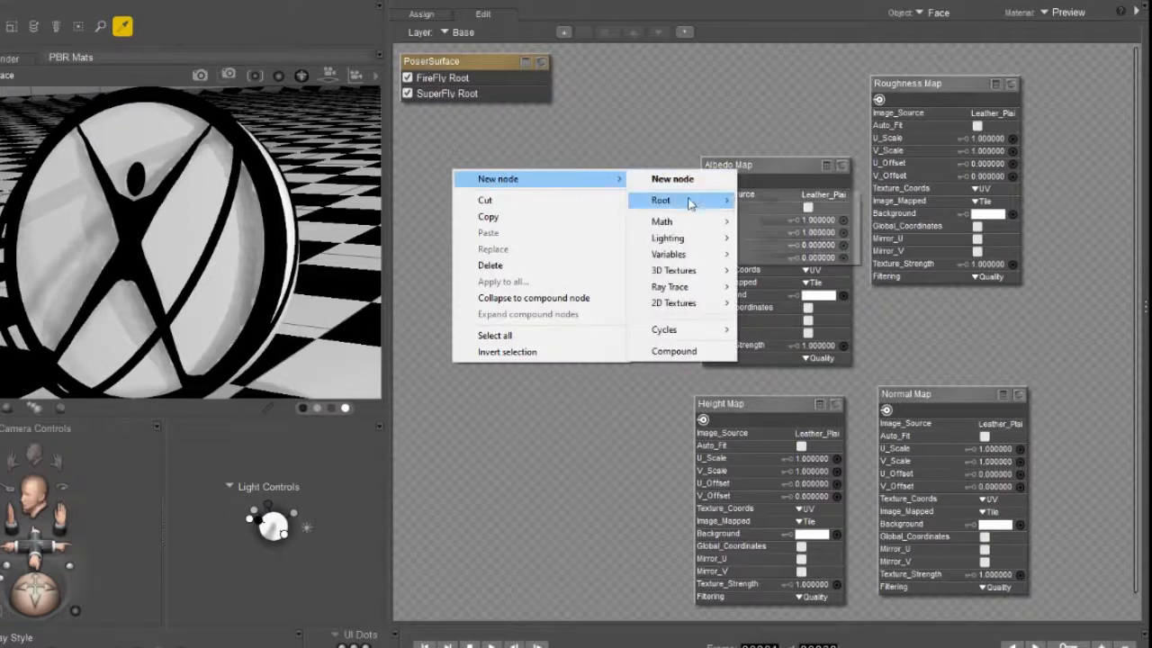
left_click(783, 243)
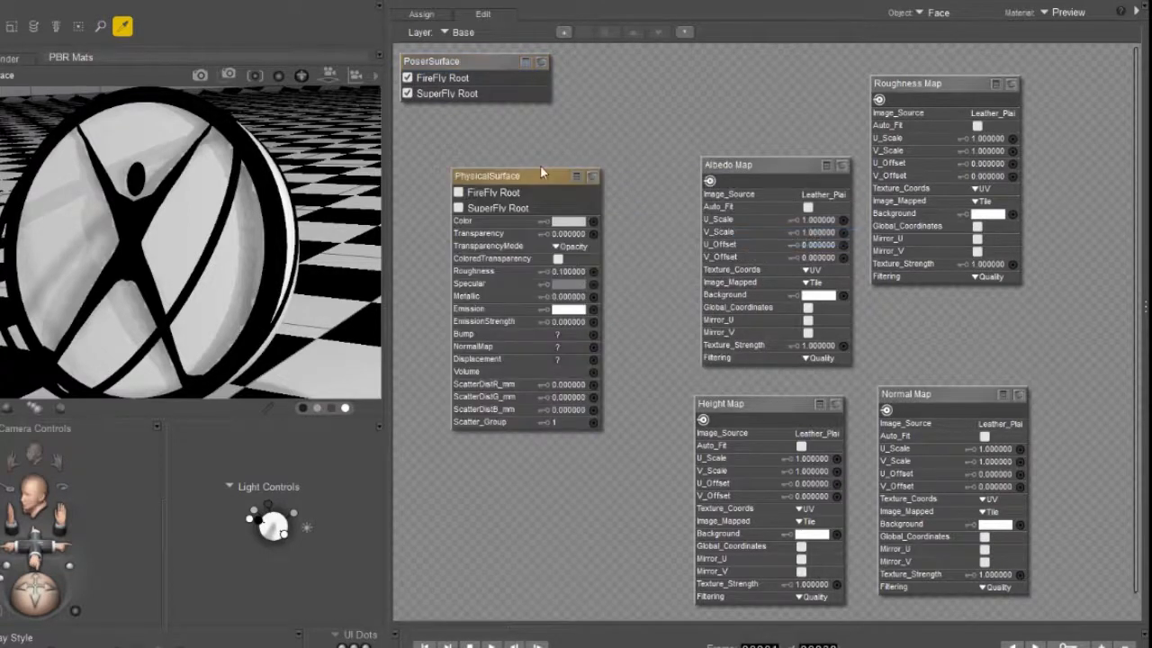
left_click_drag(534, 174, 545, 181)
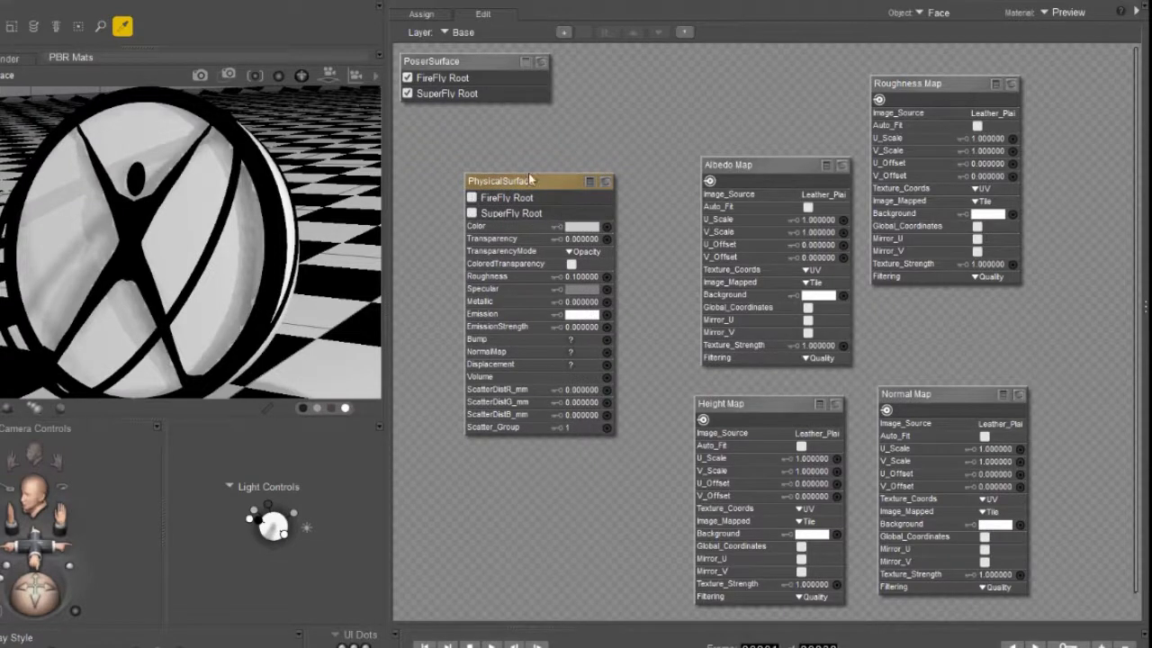
Make PhysicalSurface the FireFly and SuperFly root and feed Albedo Map into its Color.
left_click(472, 198)
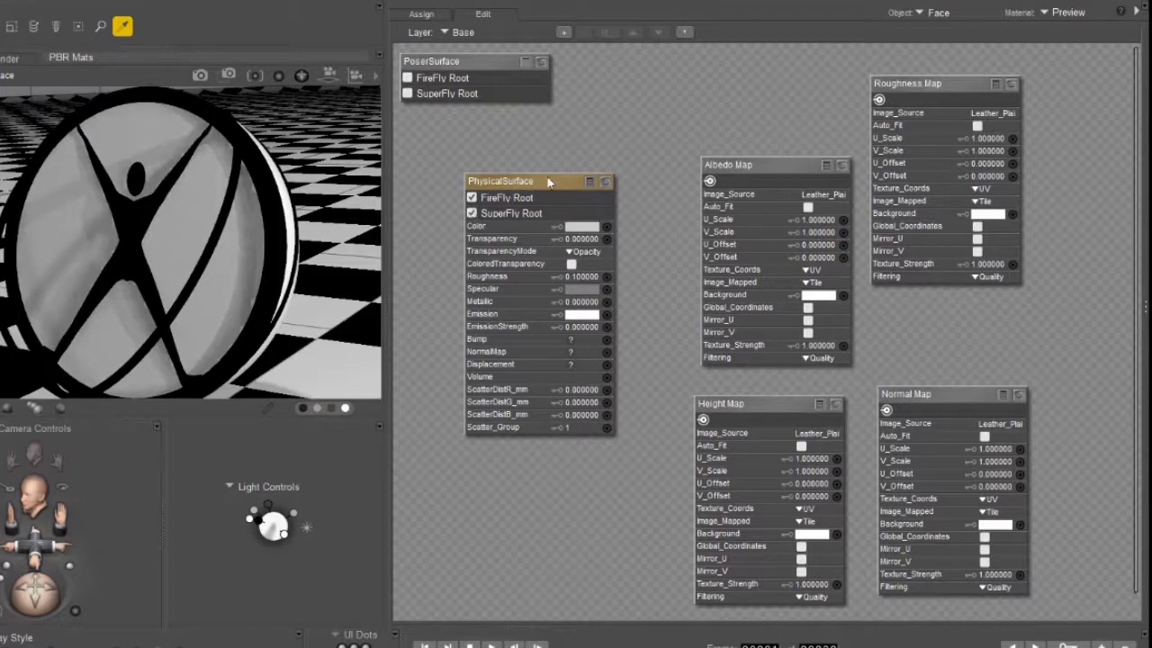
left_click_drag(545, 181, 538, 172)
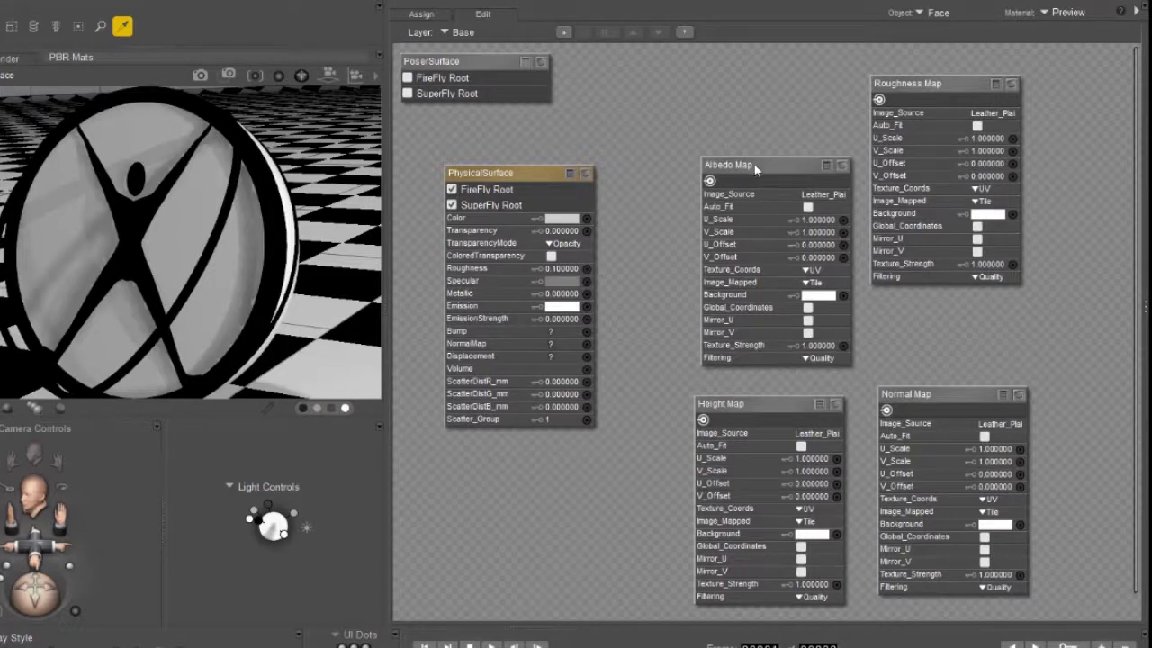
mouse_move(747, 167)
left_mouse_down()
mouse_move(704, 99)
mouse_move(587, 219)
left_mouse_up()
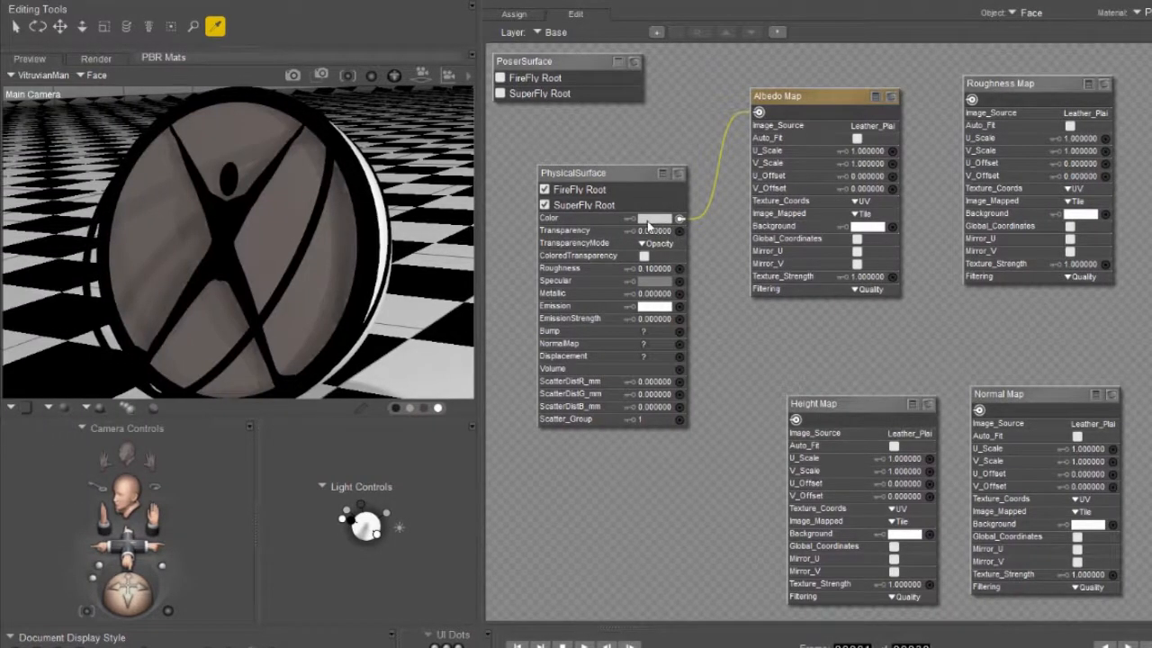
Set the PhysicalSurface base Color to white and check the Albedo Map preview.
left_click(654, 218)
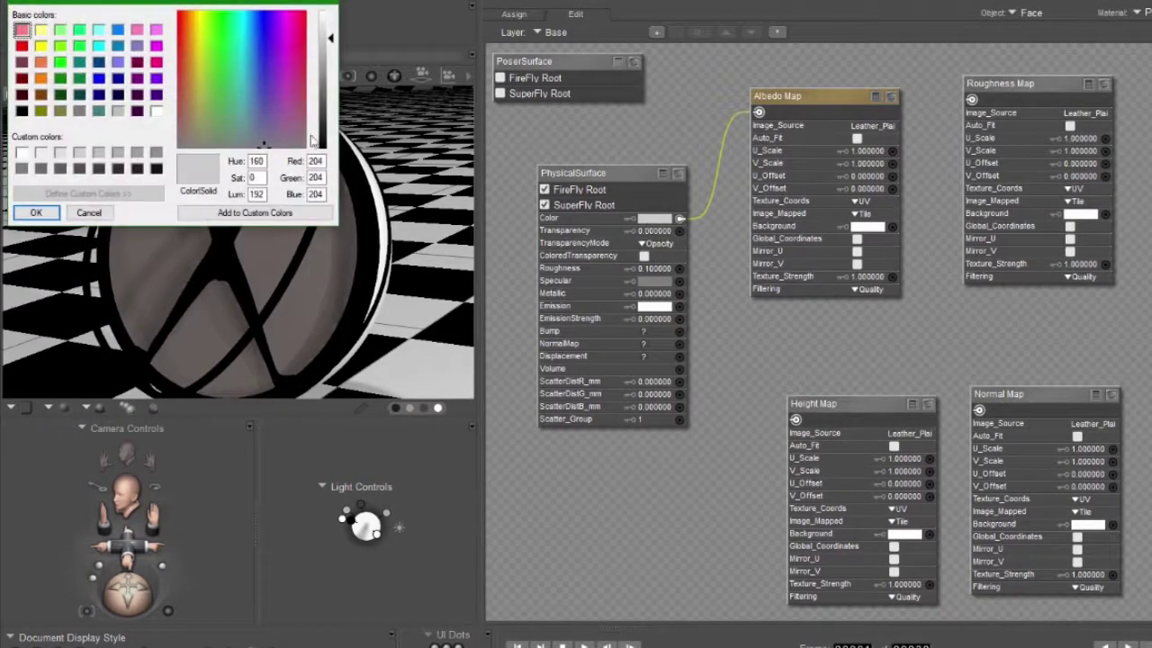
left_click(36, 212)
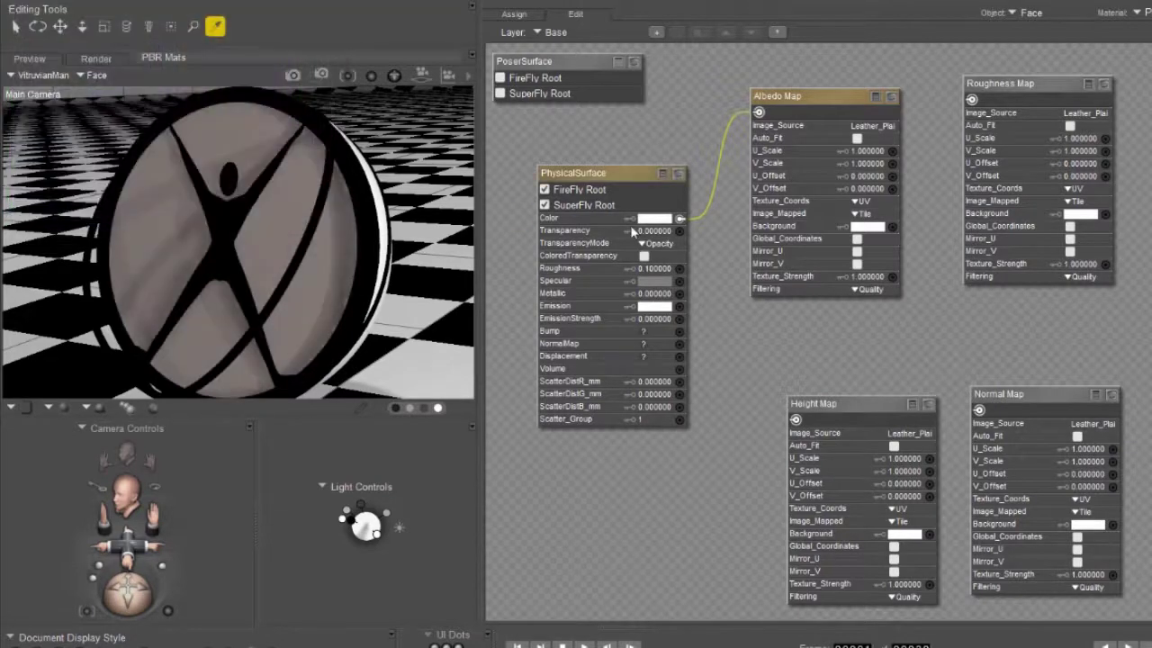
left_click(892, 97)
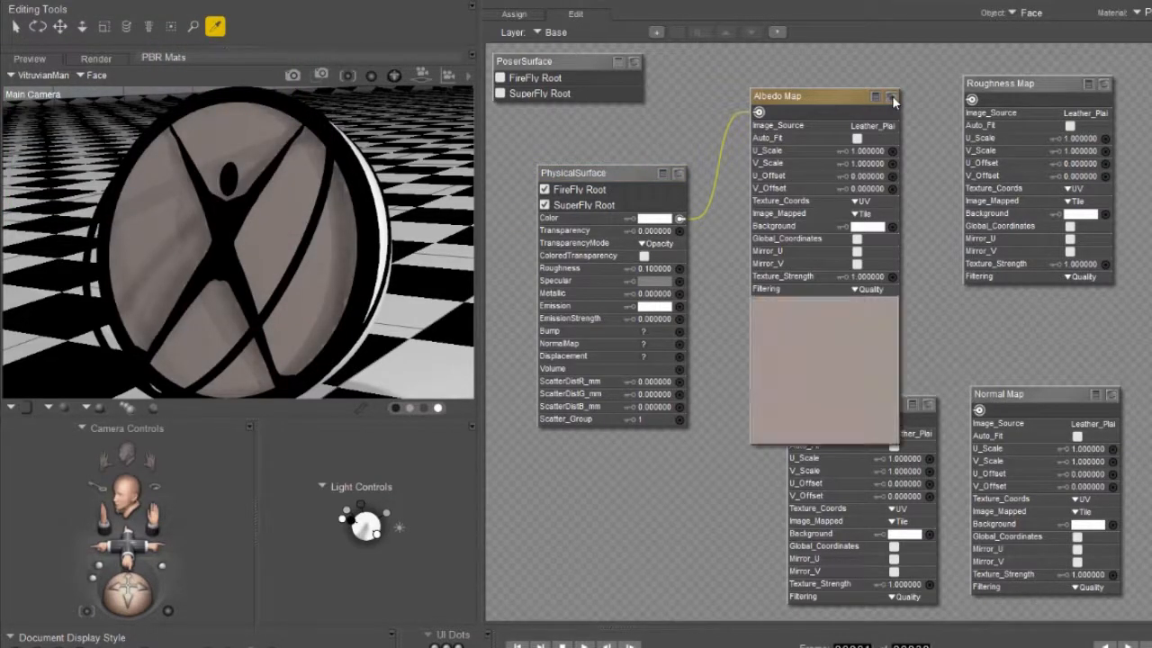
left_click(894, 100)
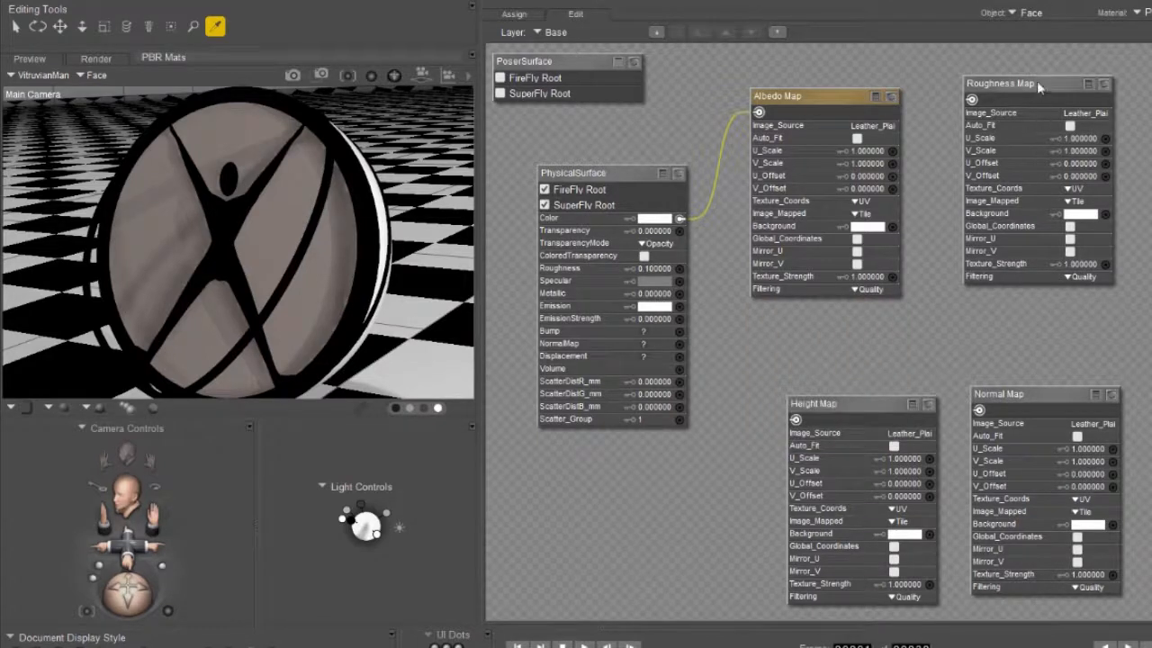
Wire Roughness Map into the Roughness input at strength 1 and move Height Map up.
left_click_drag(1036, 80, 1022, 120)
mouse_move(958, 140)
left_mouse_down()
mouse_move(681, 279)
mouse_move(680, 269)
left_mouse_up()
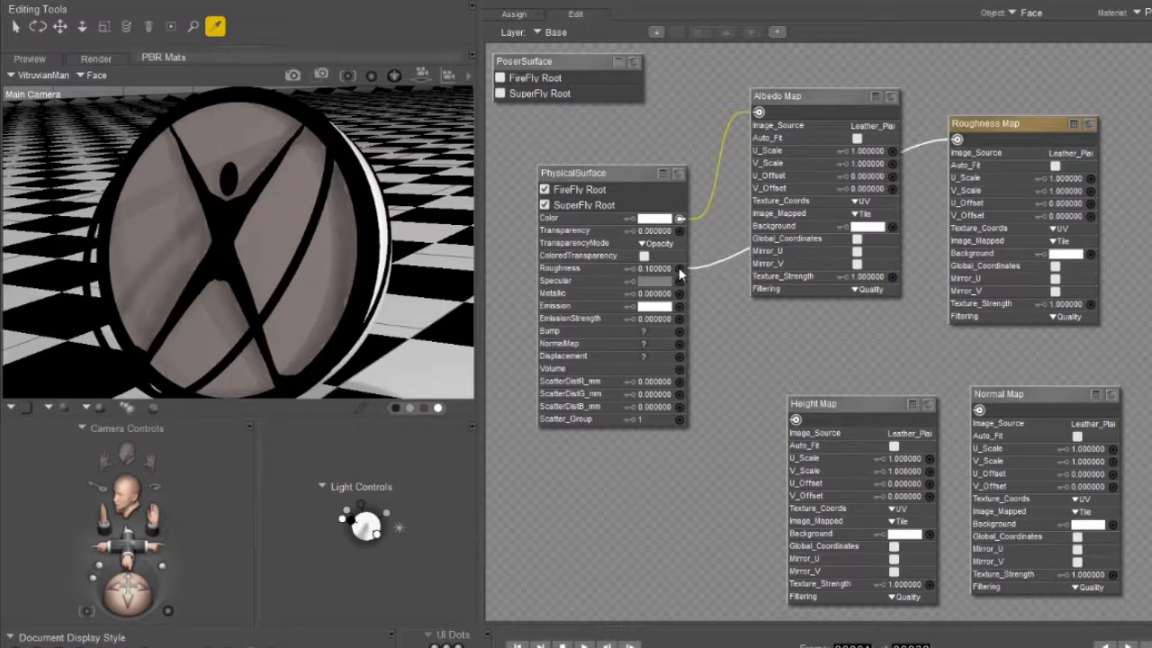
left_click(655, 269)
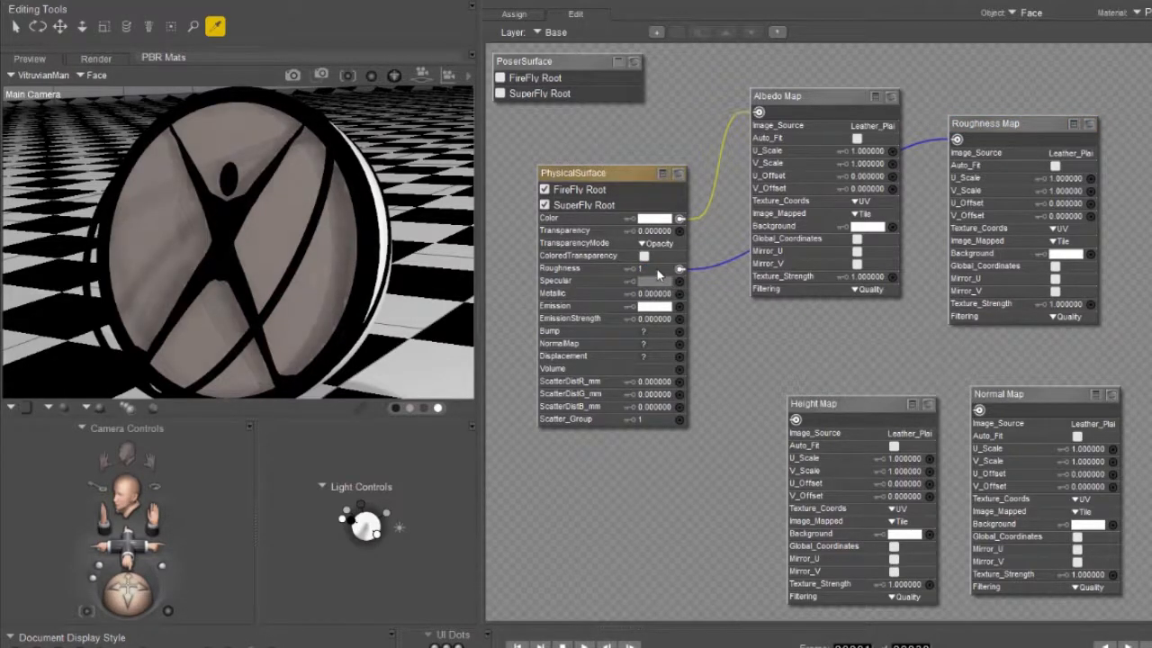
left_click(1050, 123)
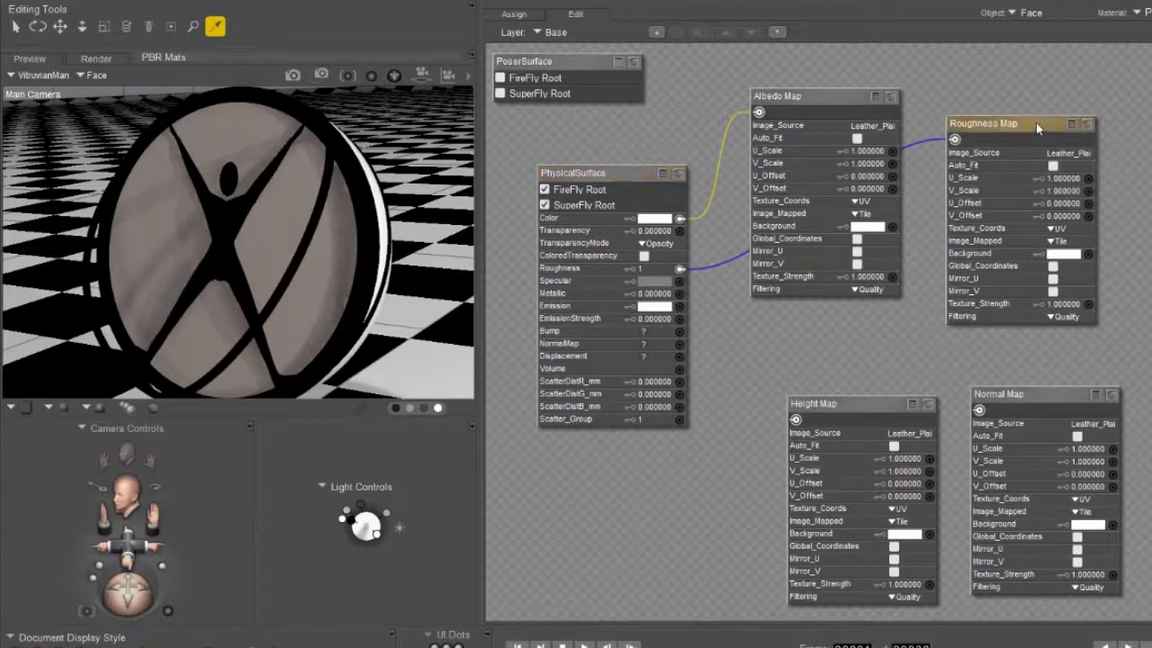
left_click_drag(1035, 123, 1033, 122)
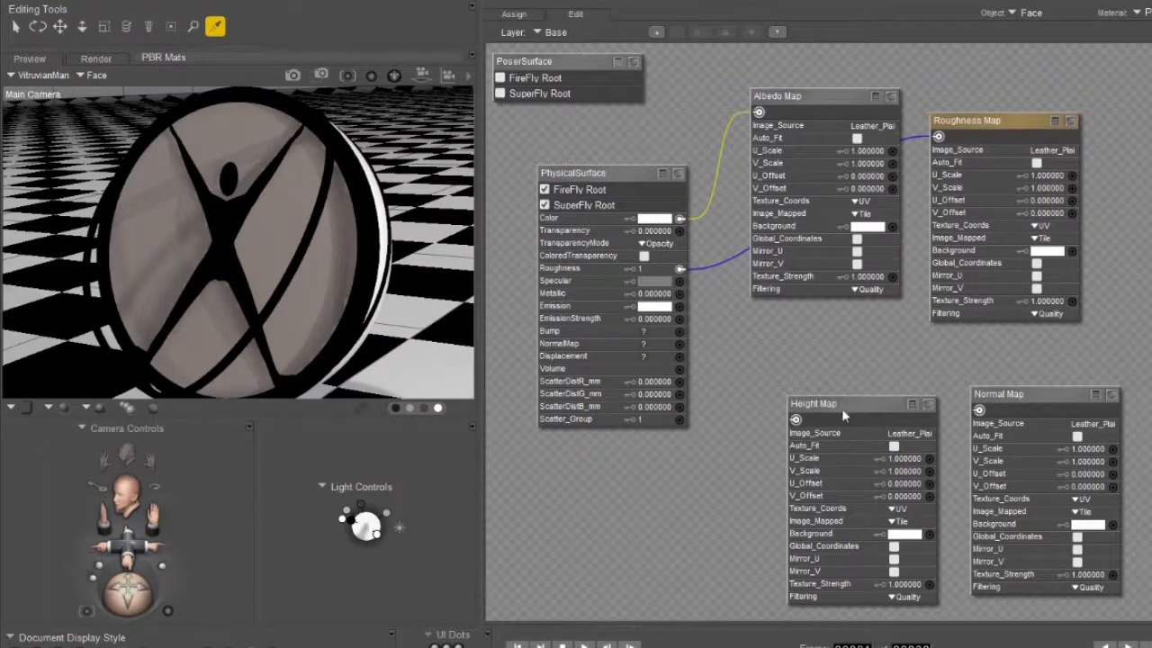
left_click_drag(844, 404, 820, 360)
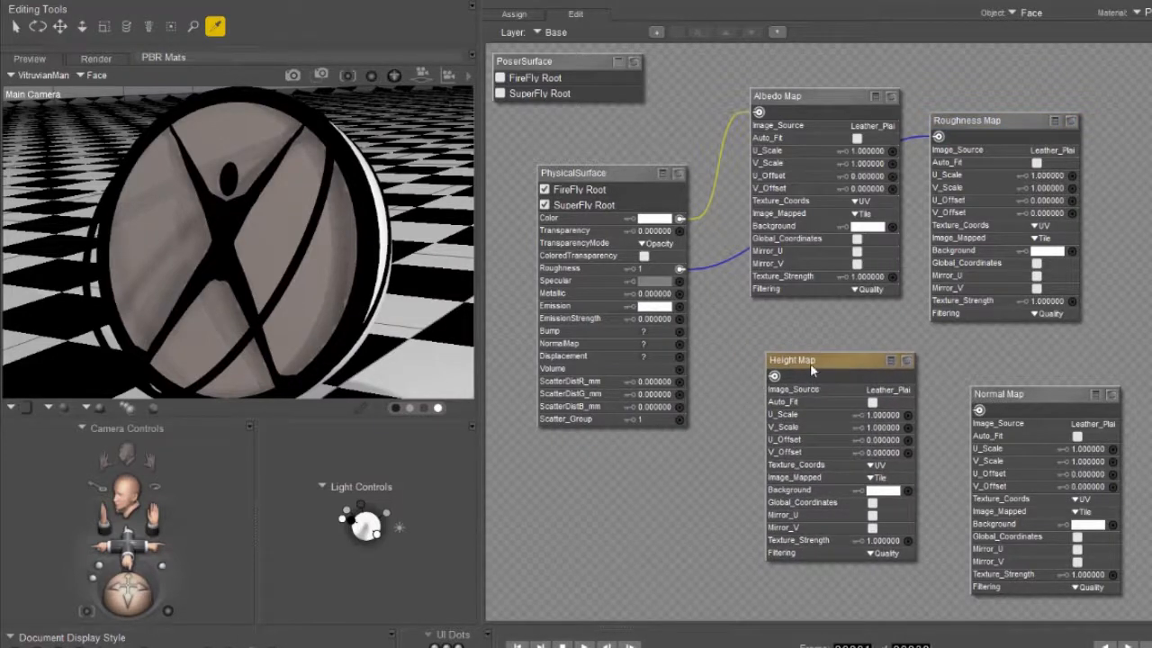
Preview and reposition the Height Map, then wire it into the PhysicalSurface Bump input.
left_click_drag(810, 363, 817, 377)
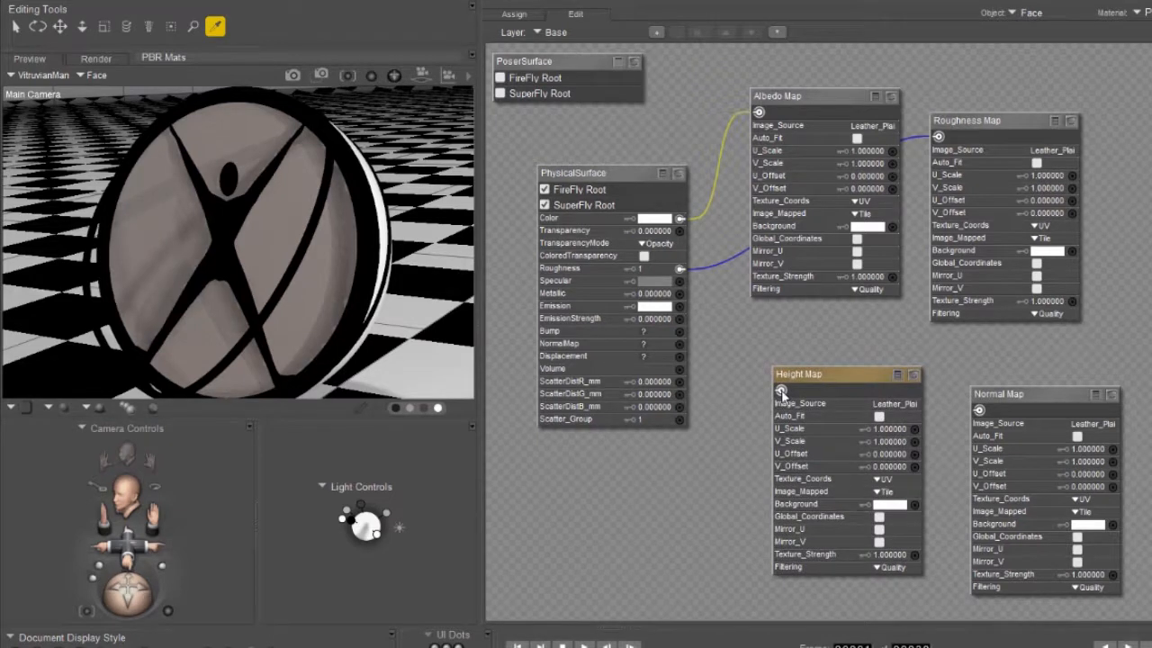
left_click(915, 375)
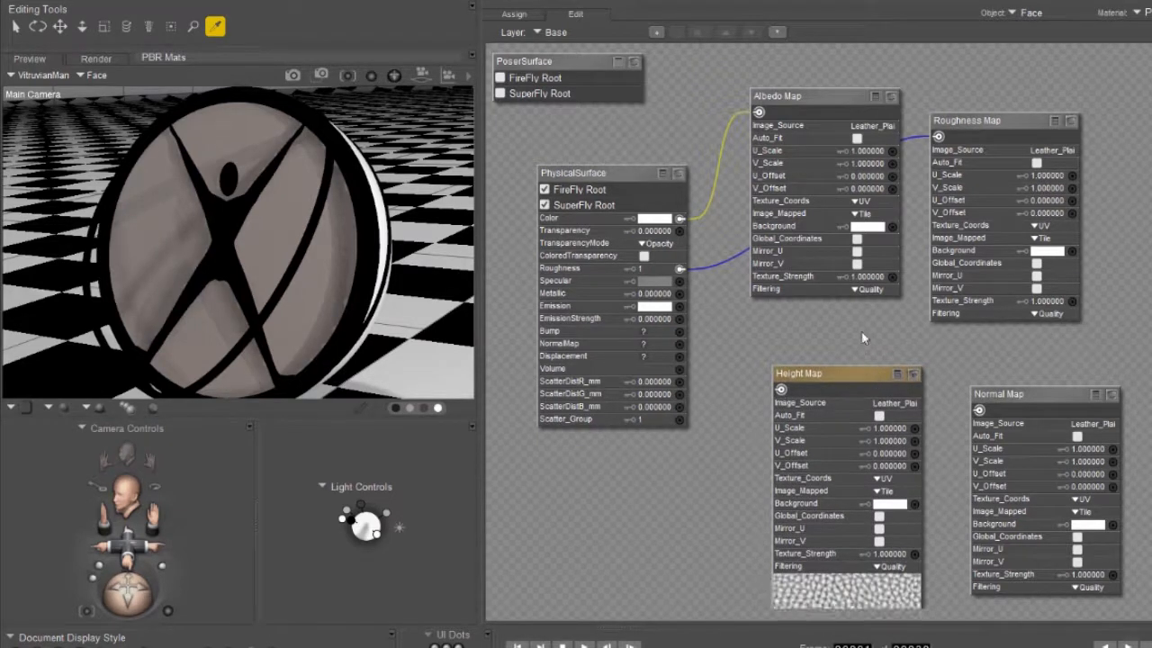
mouse_move(837, 374)
left_mouse_down()
mouse_move(817, 231)
mouse_move(861, 255)
left_mouse_up()
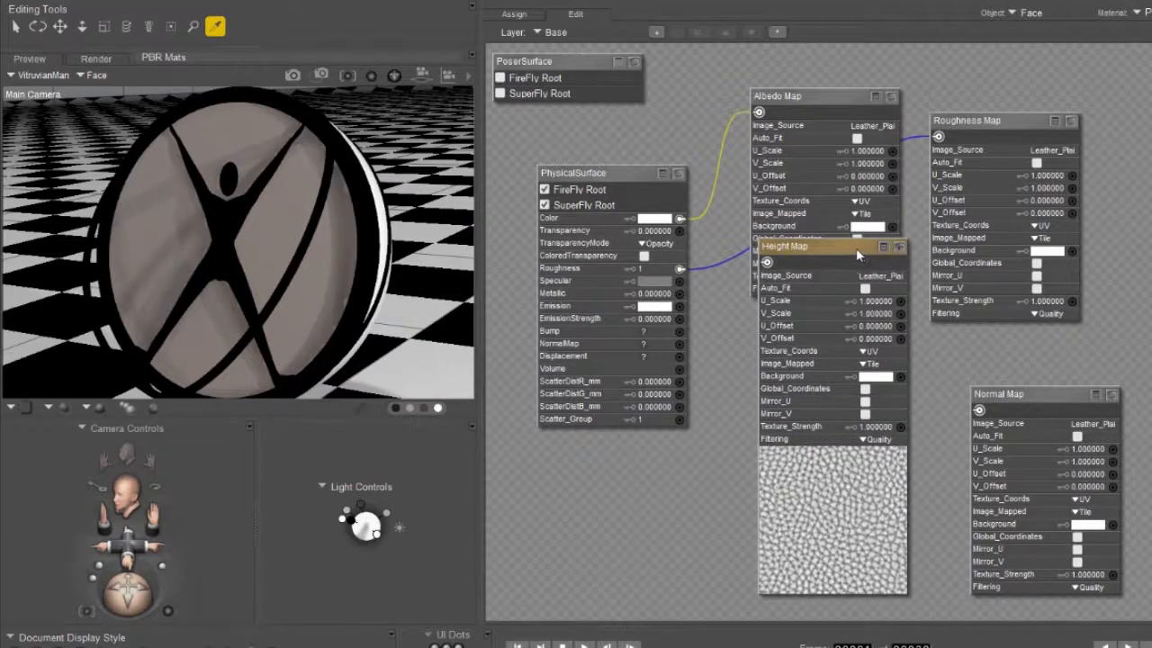
left_click_drag(839, 246, 836, 353)
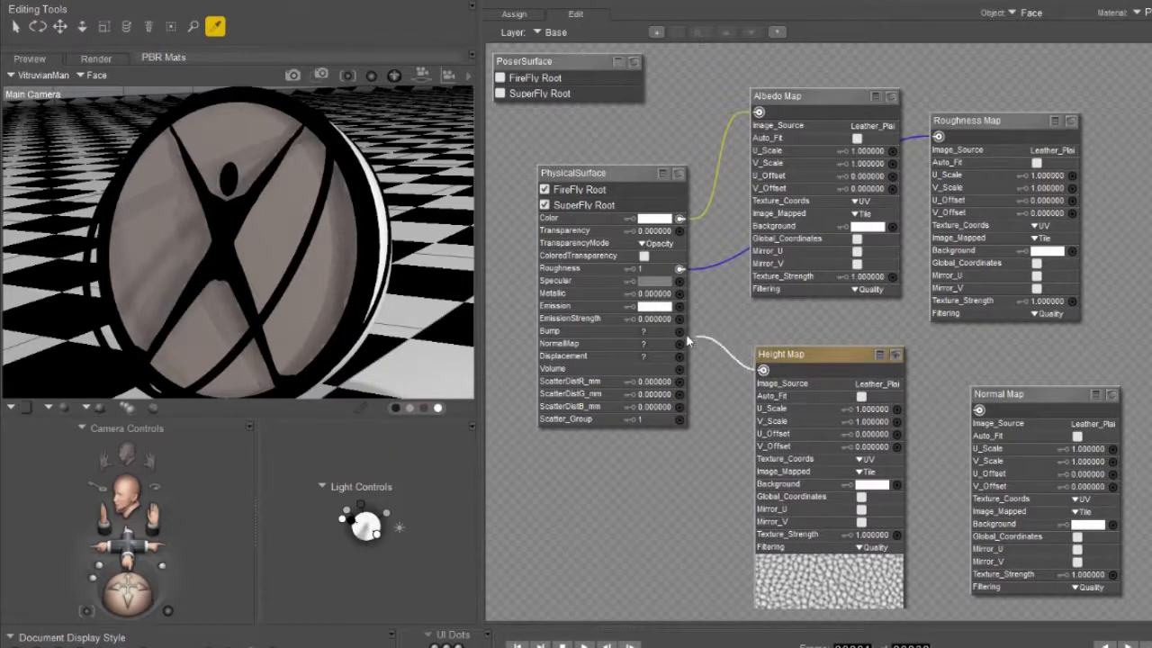
left_click_drag(763, 370, 679, 331)
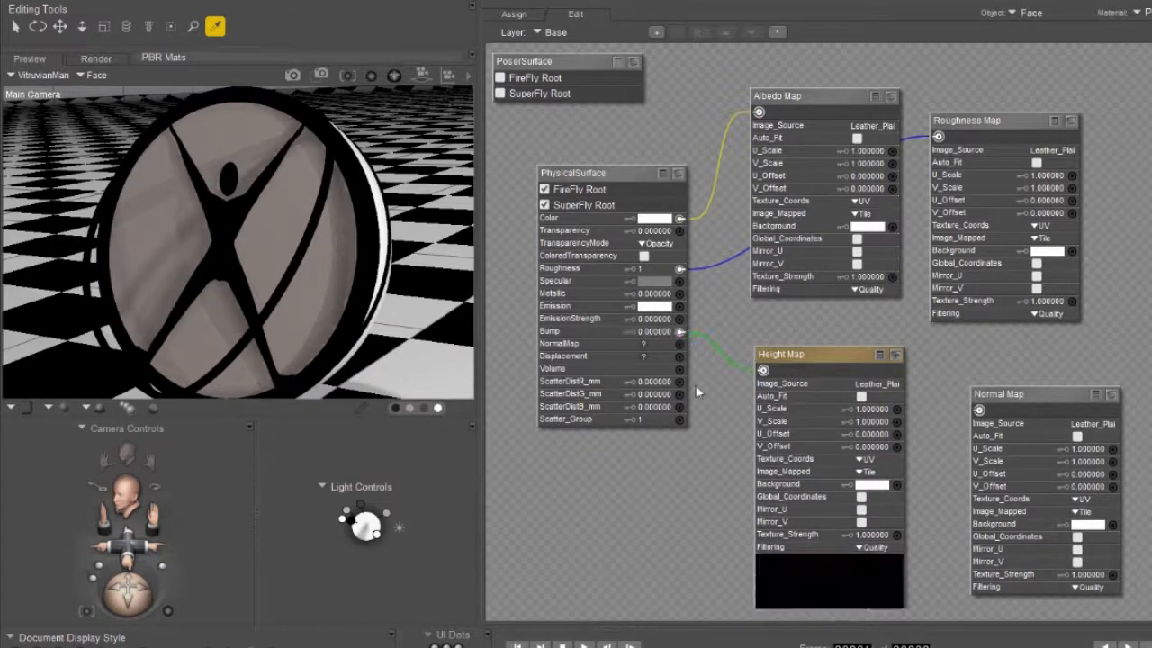
Set the Bump strength to 1 and wire Normal Map into the NormalMap input.
left_click(659, 332)
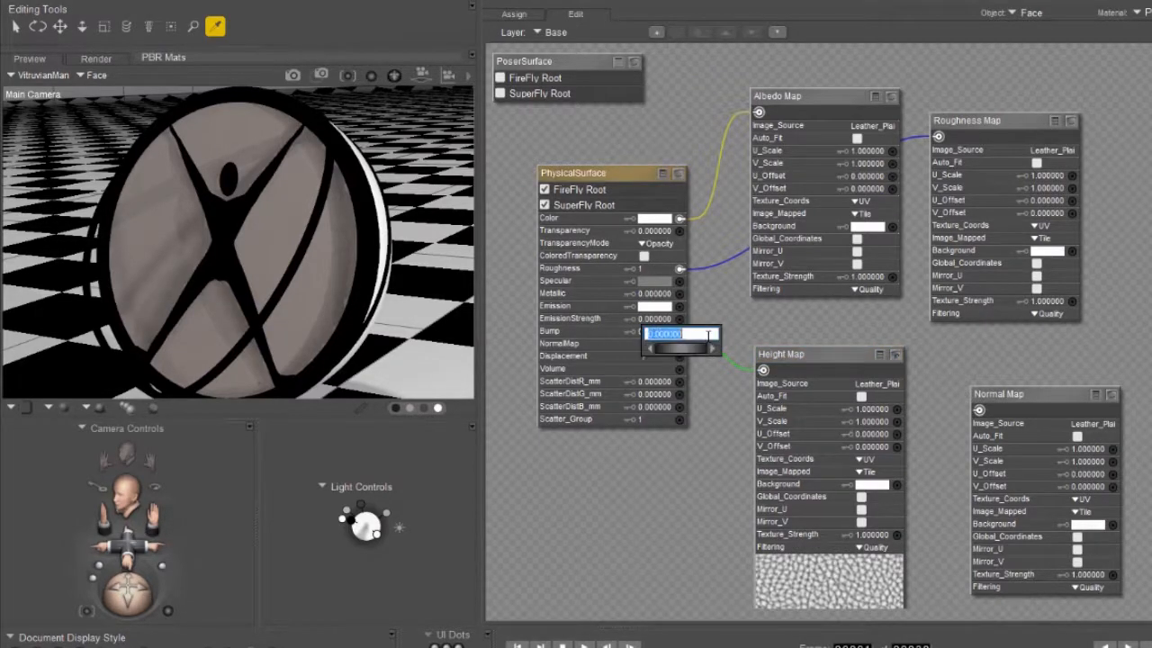
type("1")
key("Return")
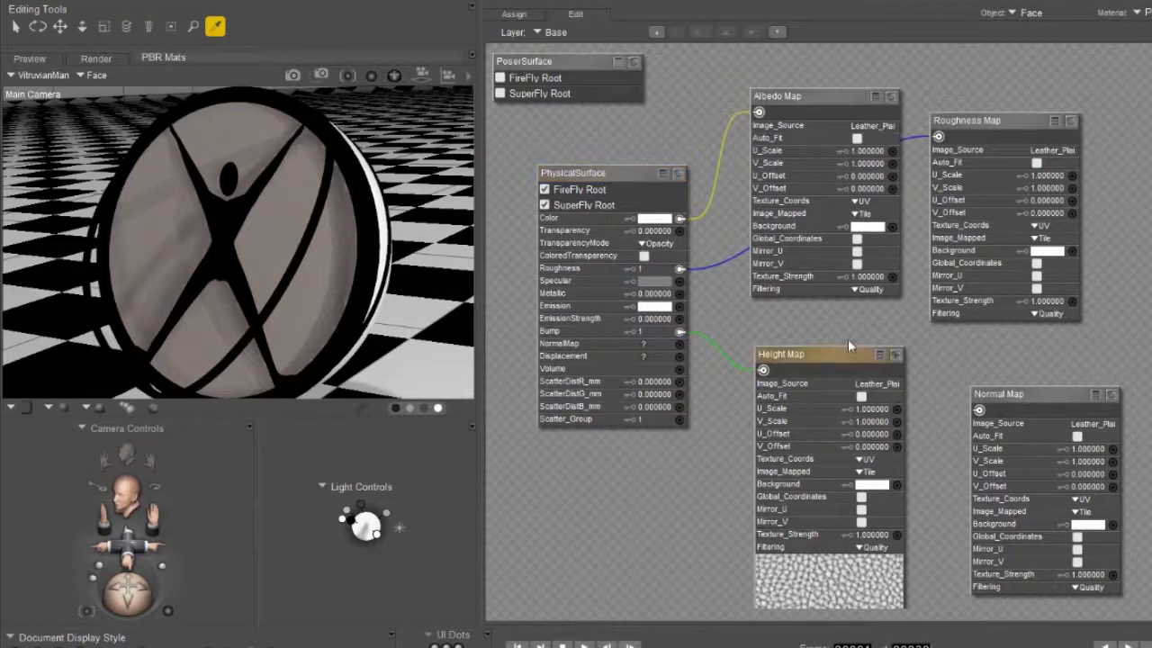
left_click_drag(848, 356, 849, 339)
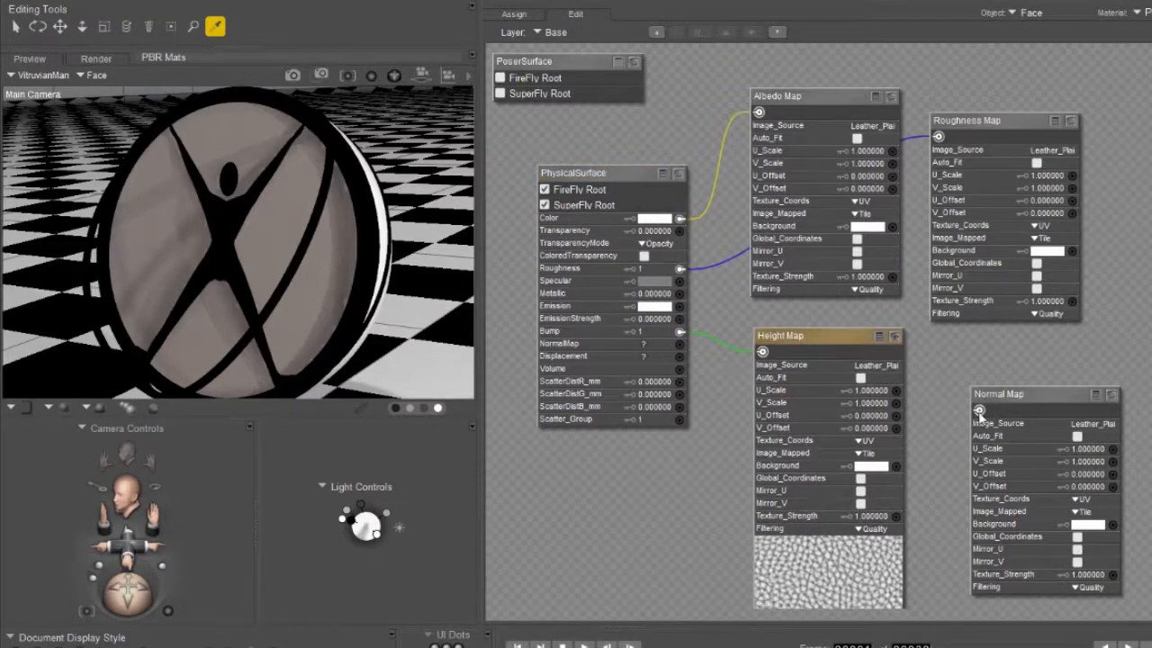
mouse_move(979, 412)
left_mouse_down()
mouse_move(819, 406)
mouse_move(680, 343)
left_mouse_up()
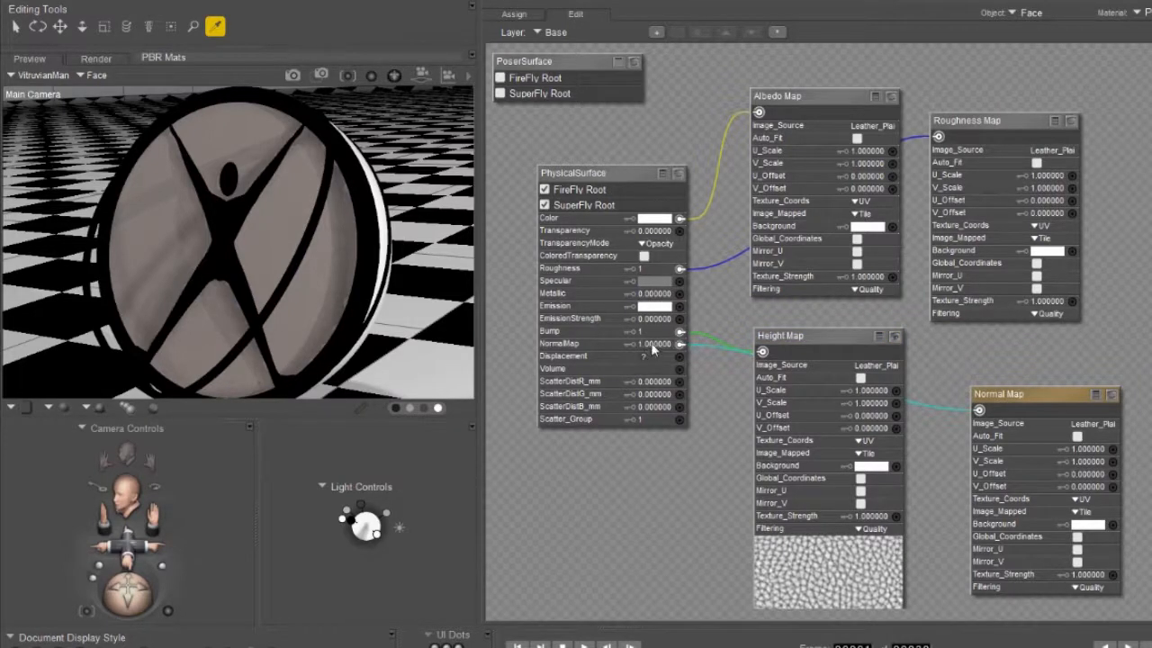
Move the Normal Map node nearer the others and start a SuperFly render of the leather disc.
left_click_drag(1048, 394, 1017, 356)
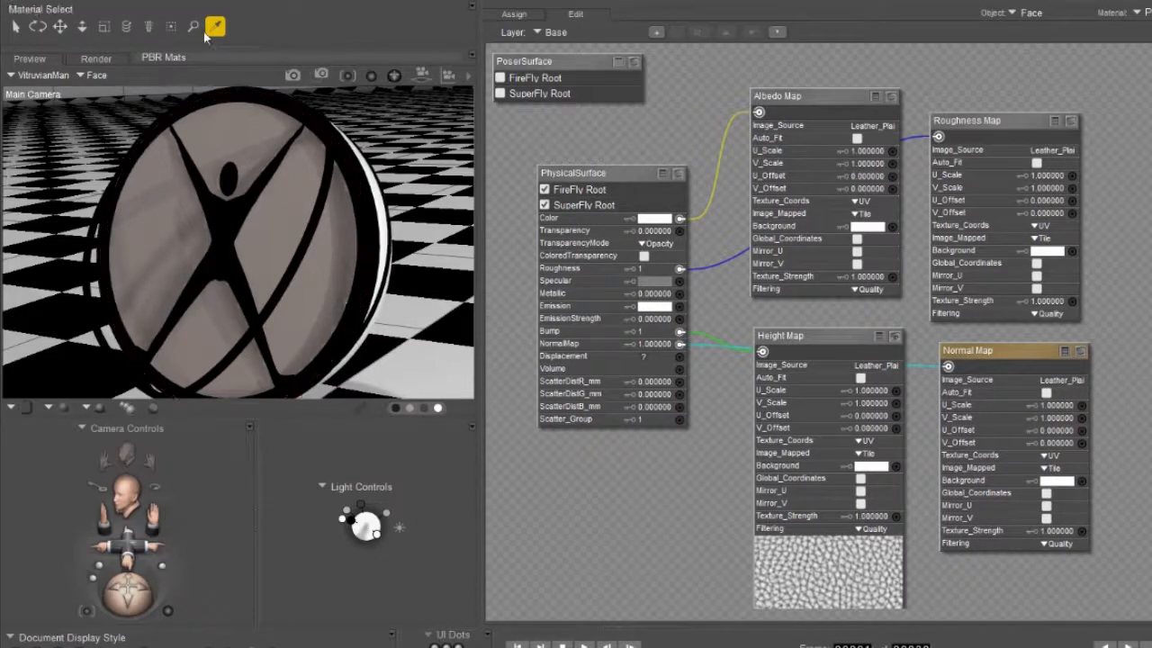
left_click(292, 76)
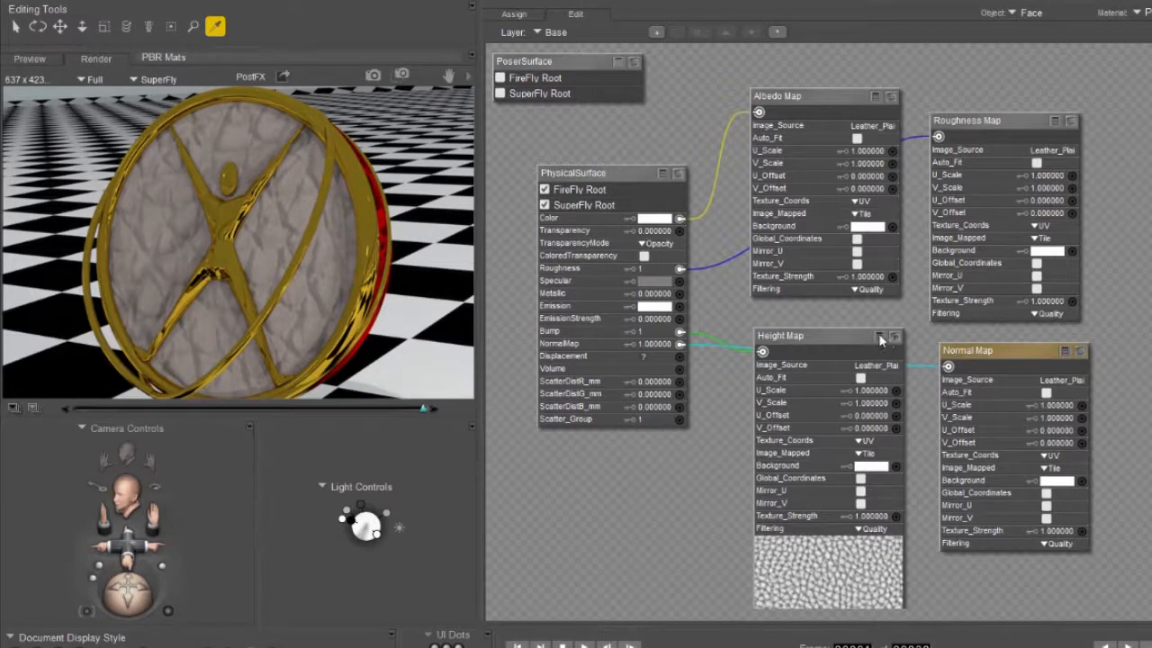
Nudge the Height Map node upward while the render finishes.
left_click_drag(806, 336, 860, 322)
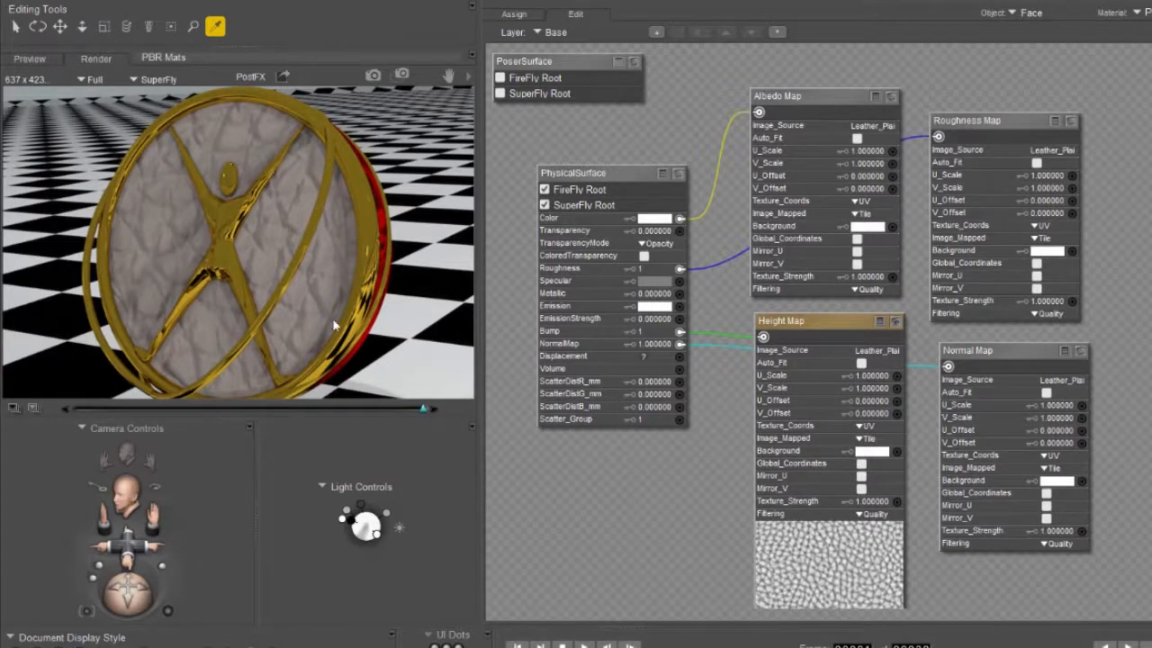
Hide the Height Map preview and leave the Albedo U_Scale at 1.
left_click(896, 322)
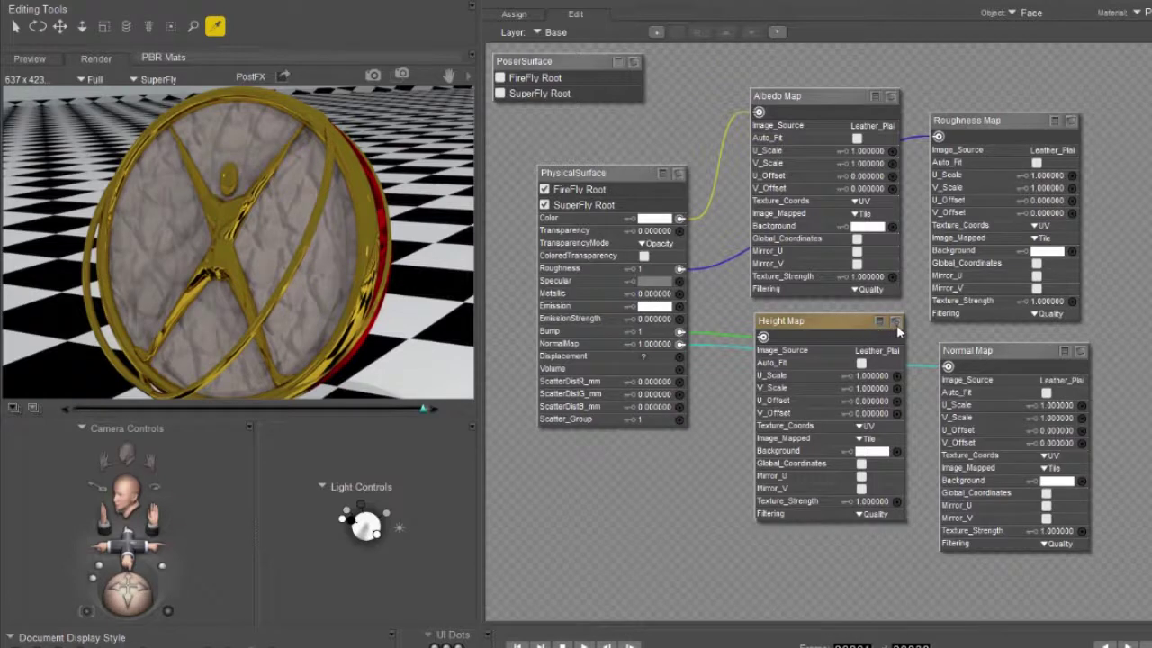
left_click(869, 151)
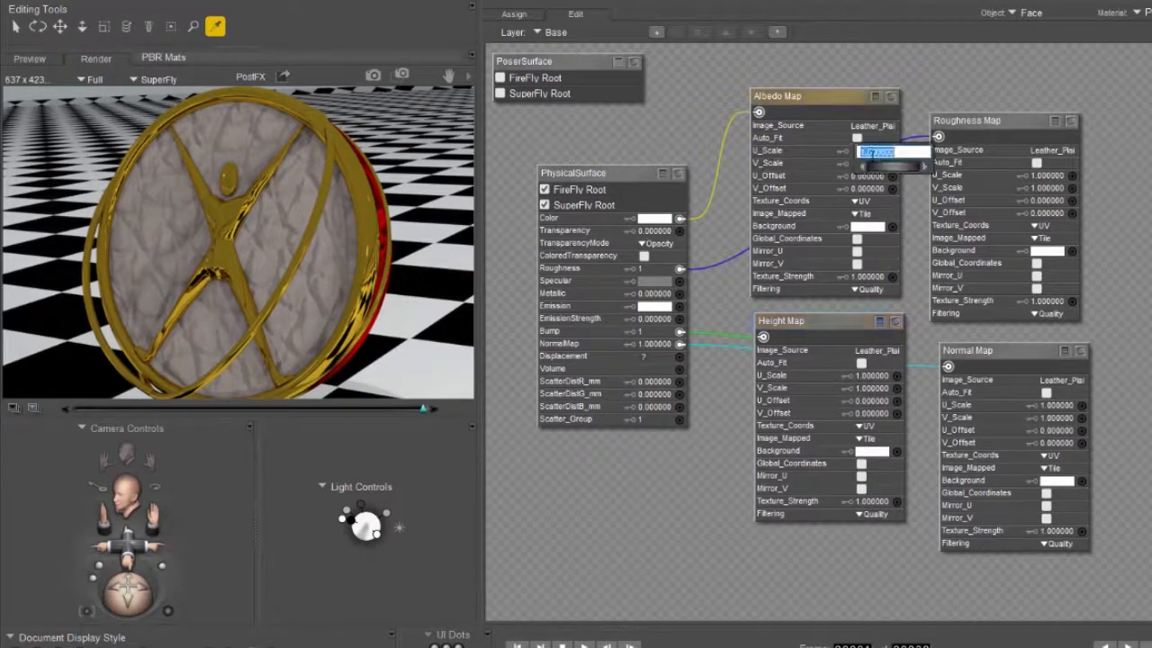
left_click(697, 489)
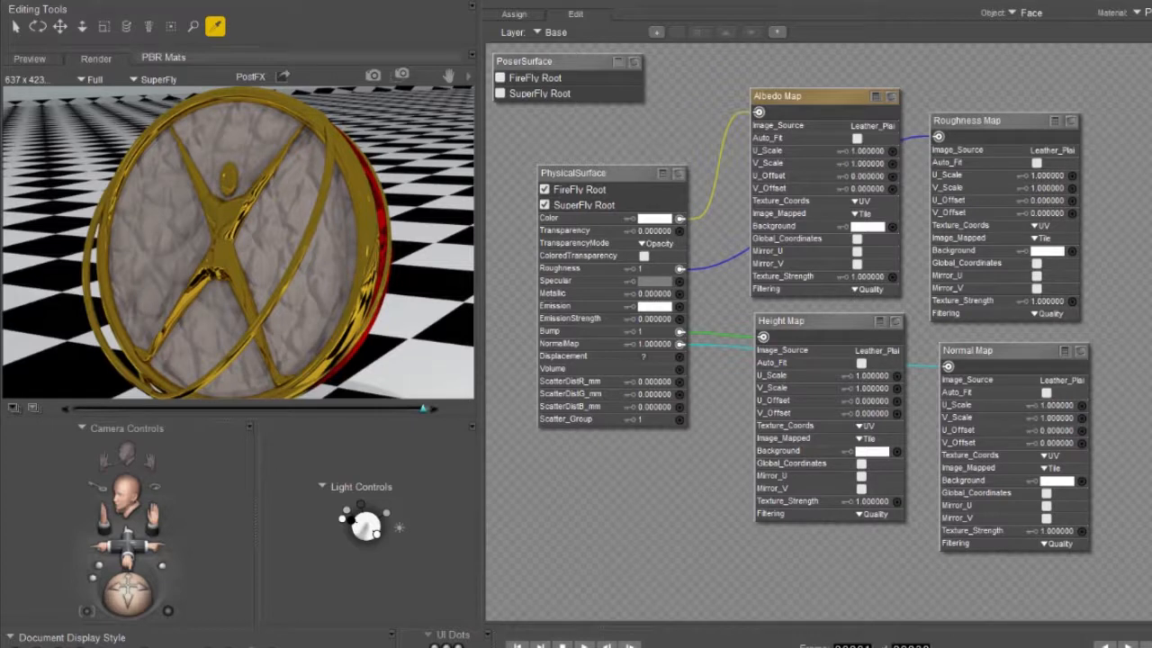
Shift the Albedo, Height, Normal and Roughness Map nodes leftward, closer to PhysicalSurface.
left_click_drag(785, 96, 758, 92)
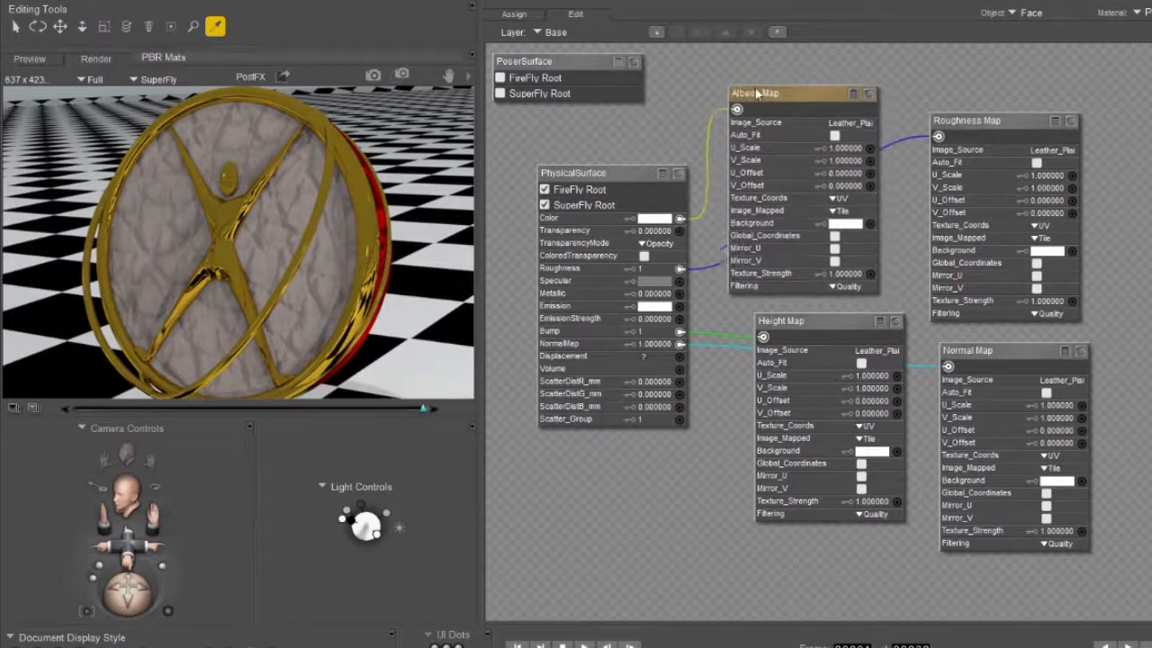
left_click_drag(781, 322, 749, 314)
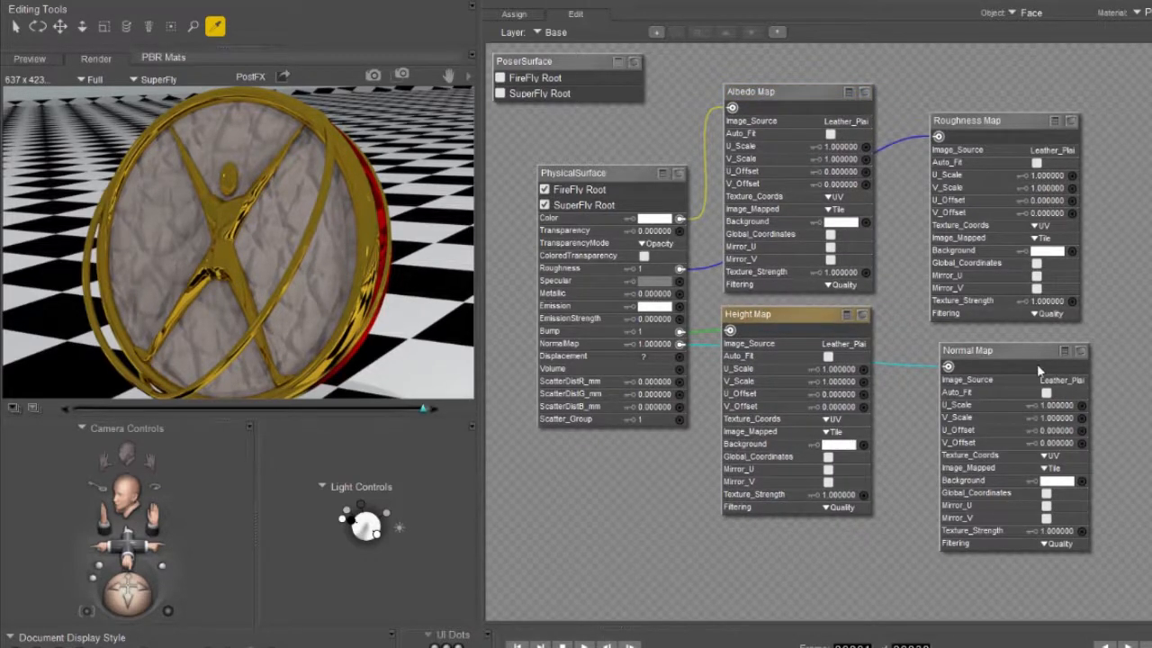
left_click_drag(997, 355, 952, 359)
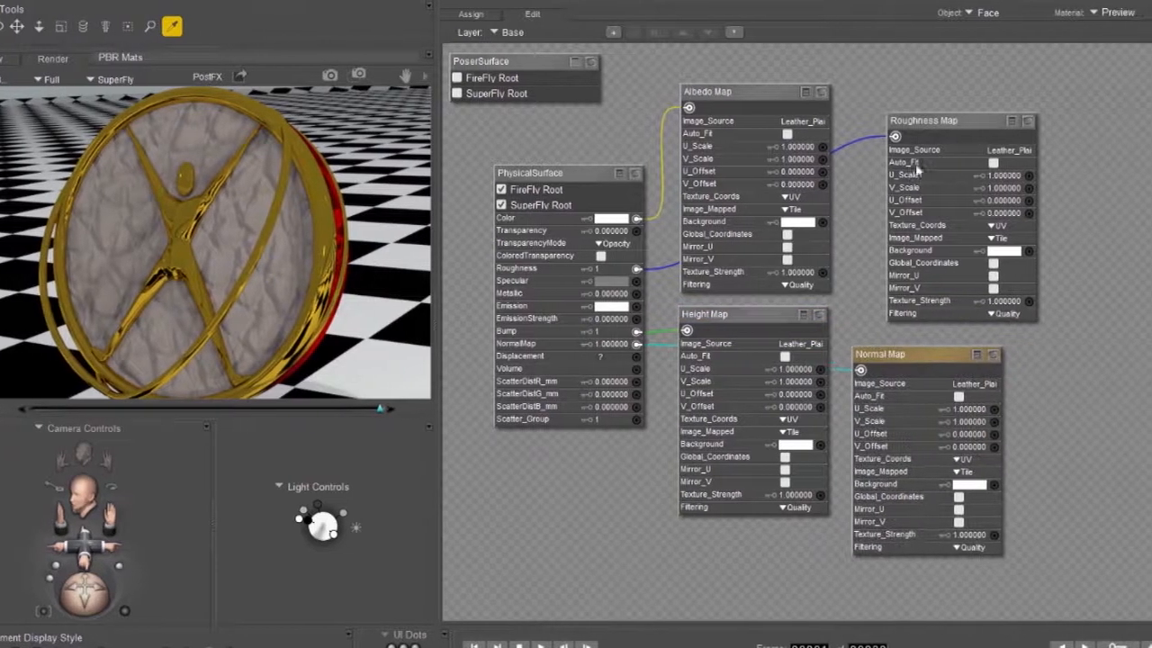
left_click_drag(927, 122, 899, 120)
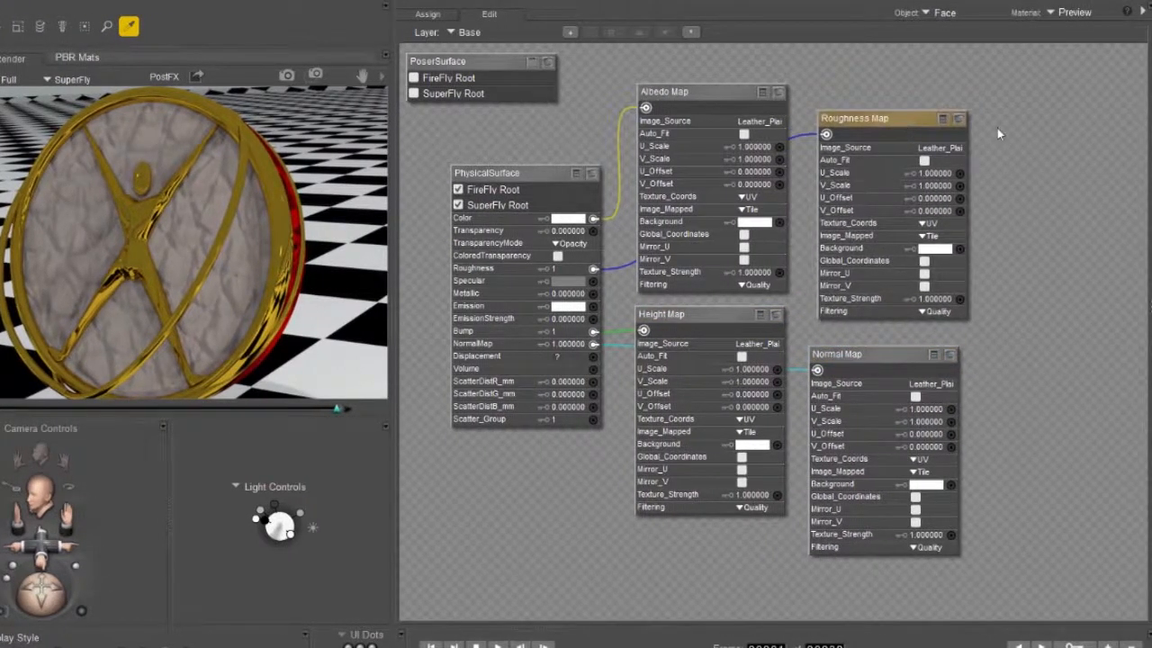
Add a Math_Functions node to the canvas.
right_click(997, 75)
mouse_move(1023, 67)
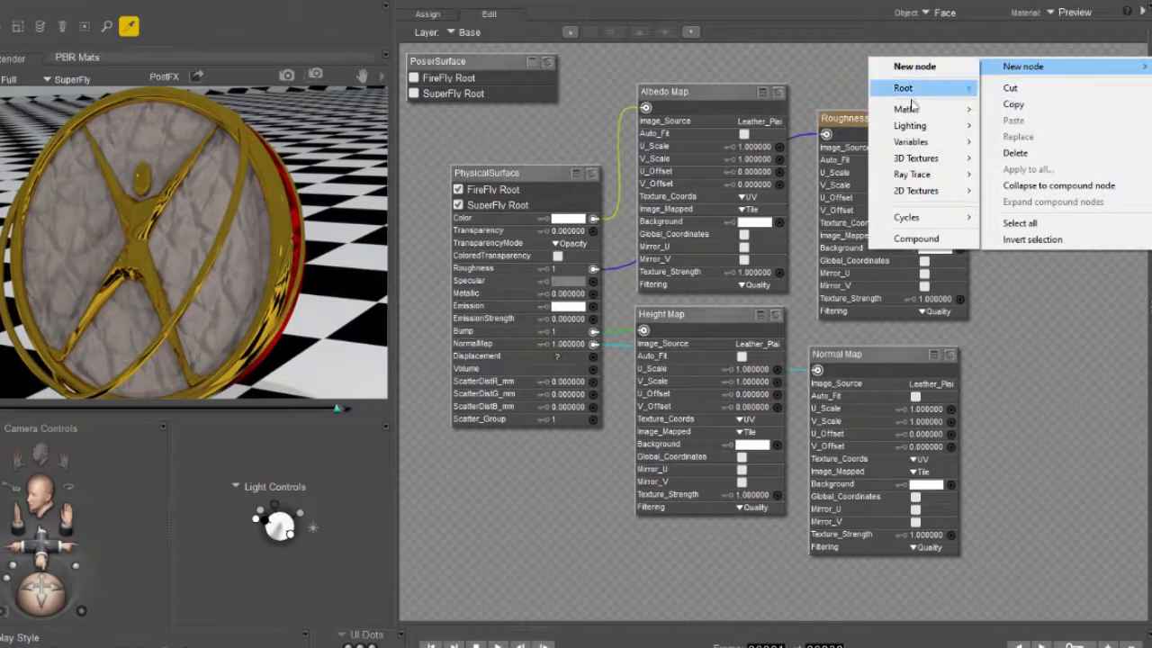
mouse_move(905, 109)
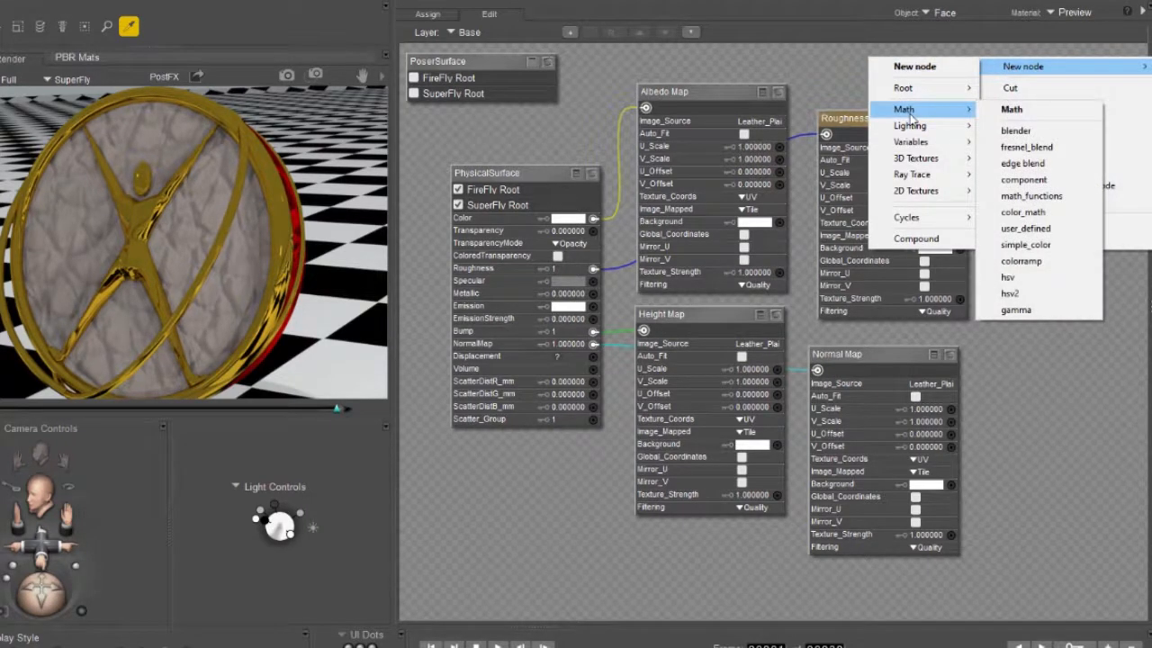
left_click(1031, 195)
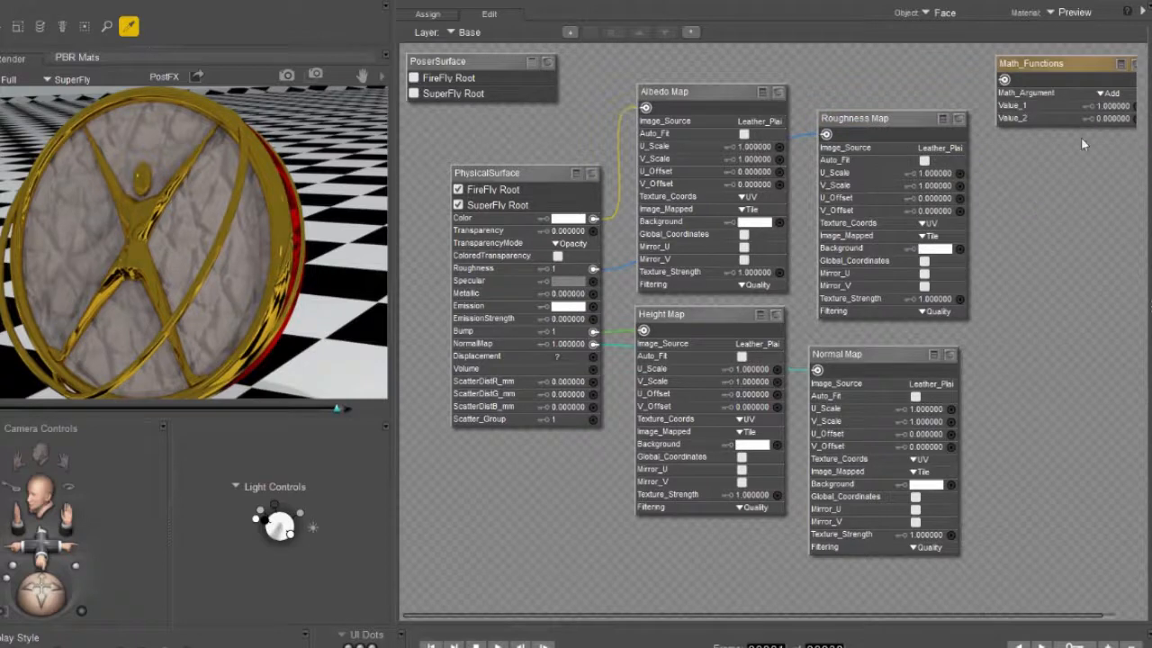
Drive Albedo Map's U_Scale and V_Scale from Math_Functions and bring the node fully into view.
left_click_drag(1005, 79, 785, 154)
left_click_drag(785, 154, 781, 146)
left_click_drag(1004, 83, 780, 158)
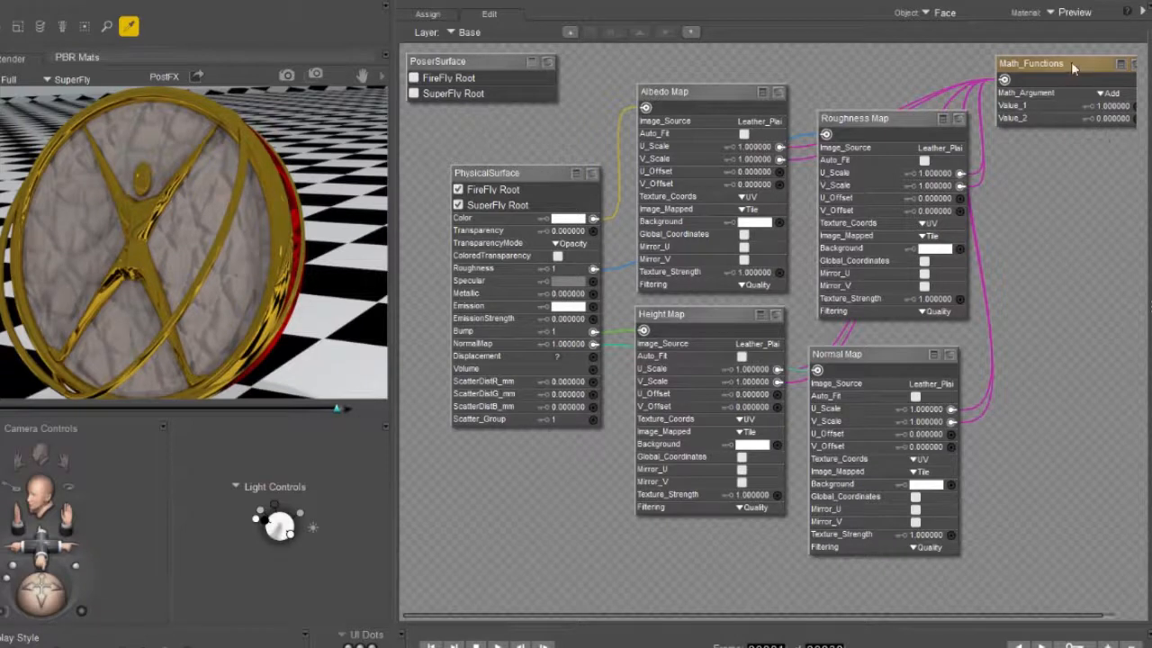
left_click_drag(1071, 62, 1034, 65)
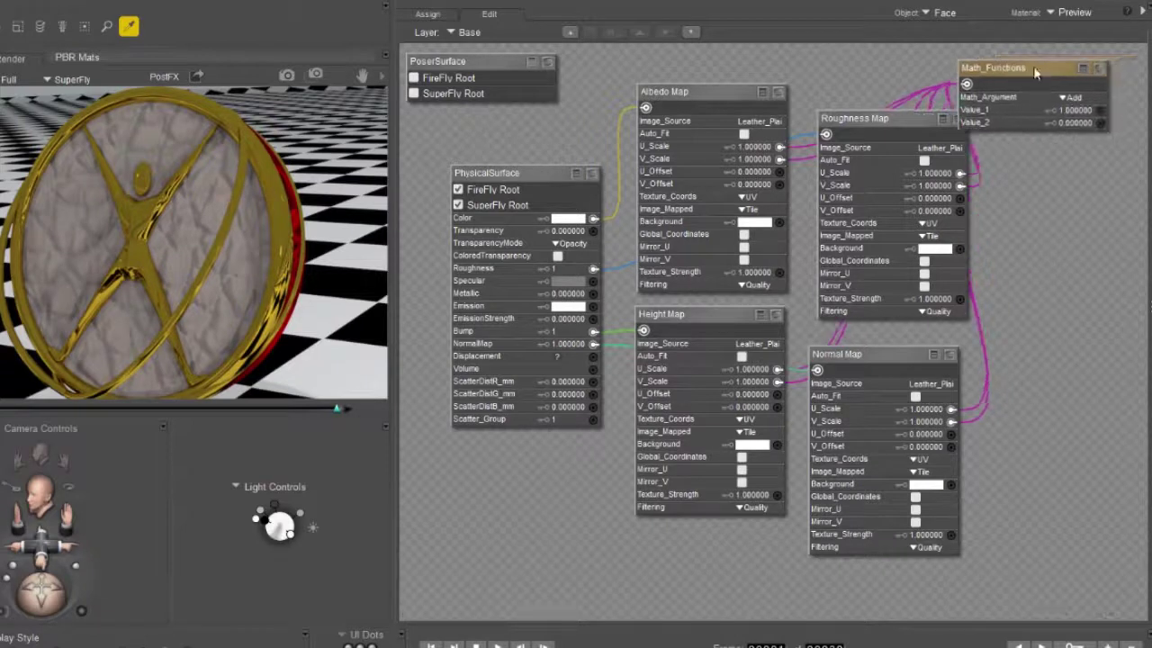
Change Math_Functions Value_1 to .125 and re-render in SuperFly for finer leather tiling.
left_click(1085, 109)
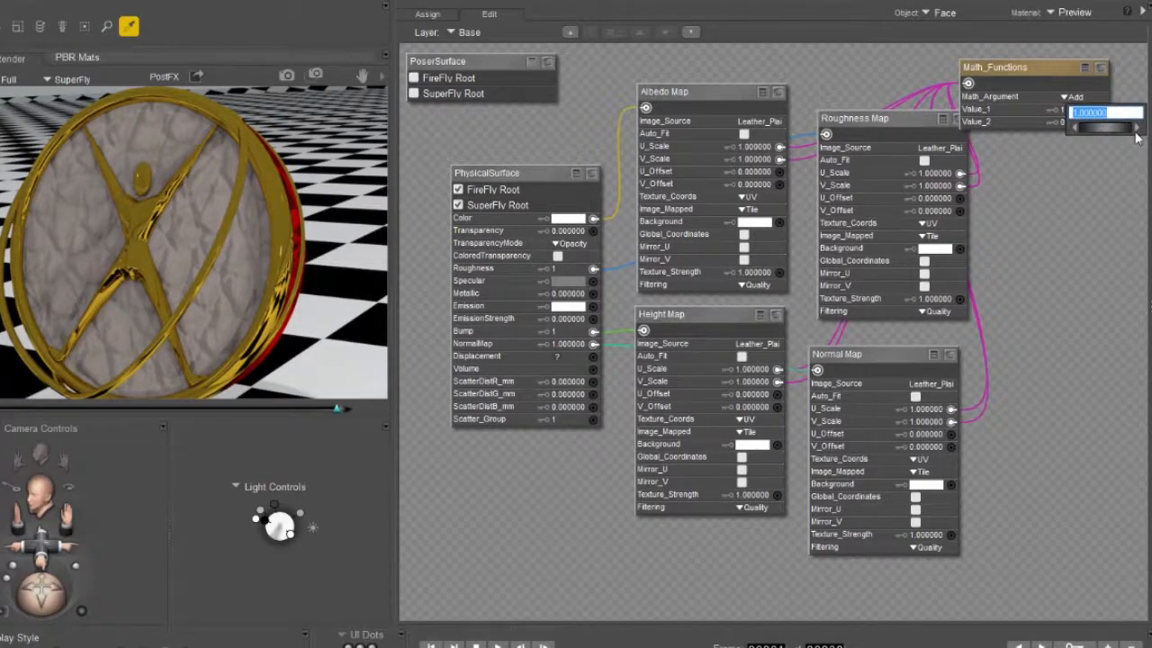
type(".125")
key("Return")
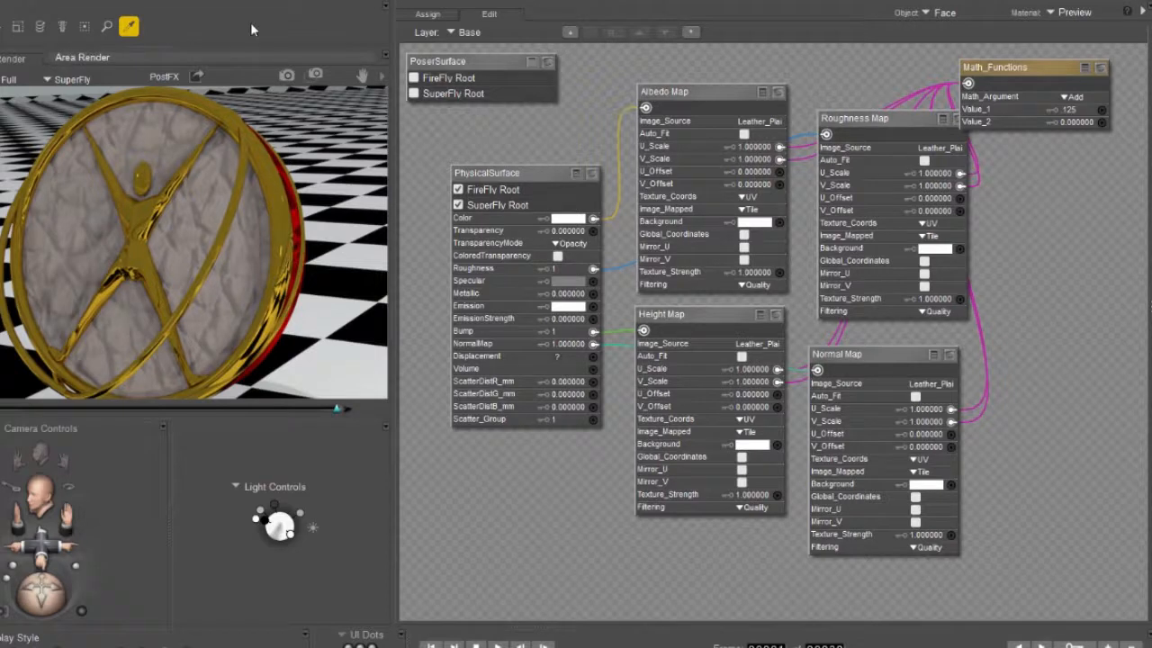
left_click(286, 76)
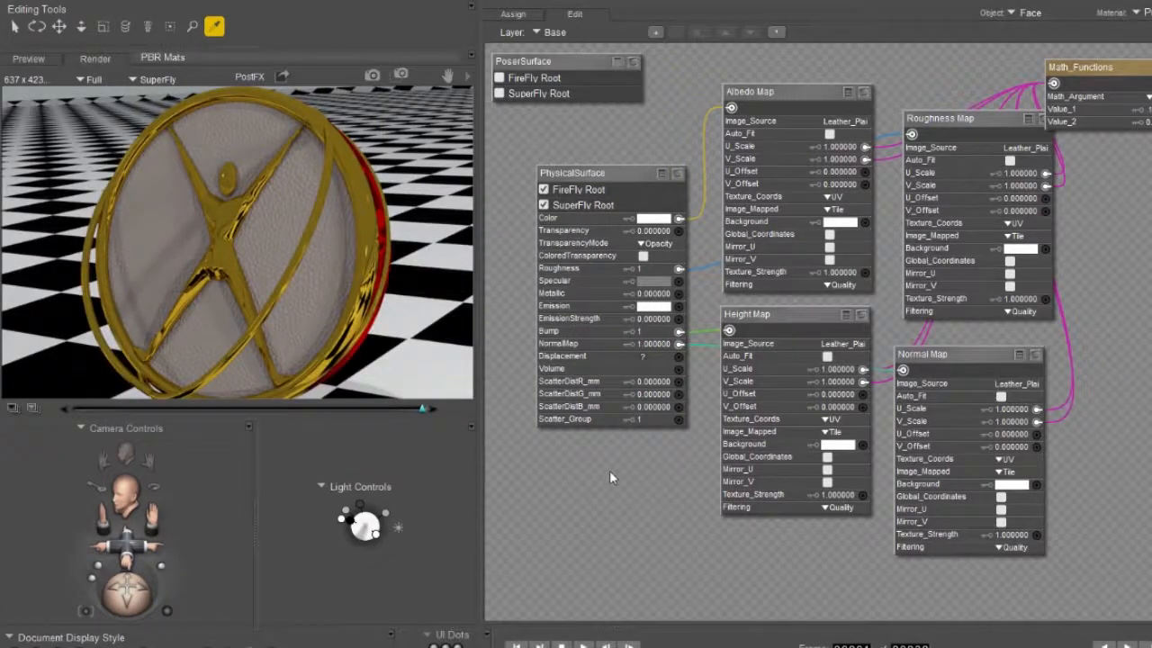
Switch the renderer from SuperFly to FireFly and render the leather disc.
left_click(154, 78)
left_click(155, 97)
left_click(372, 75)
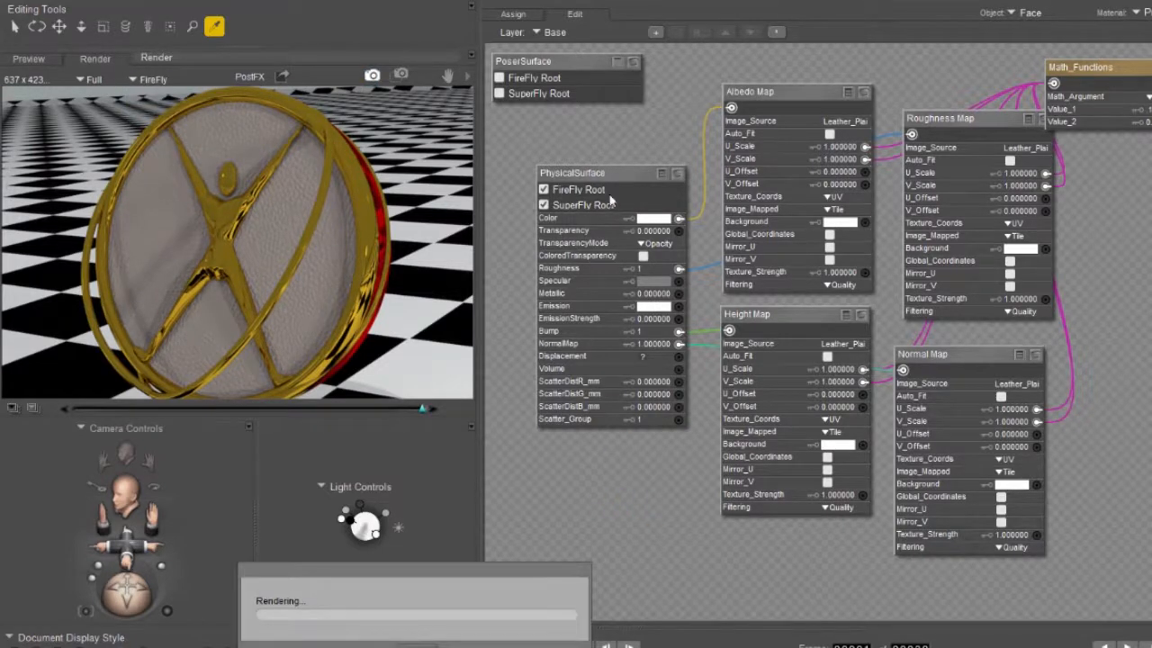